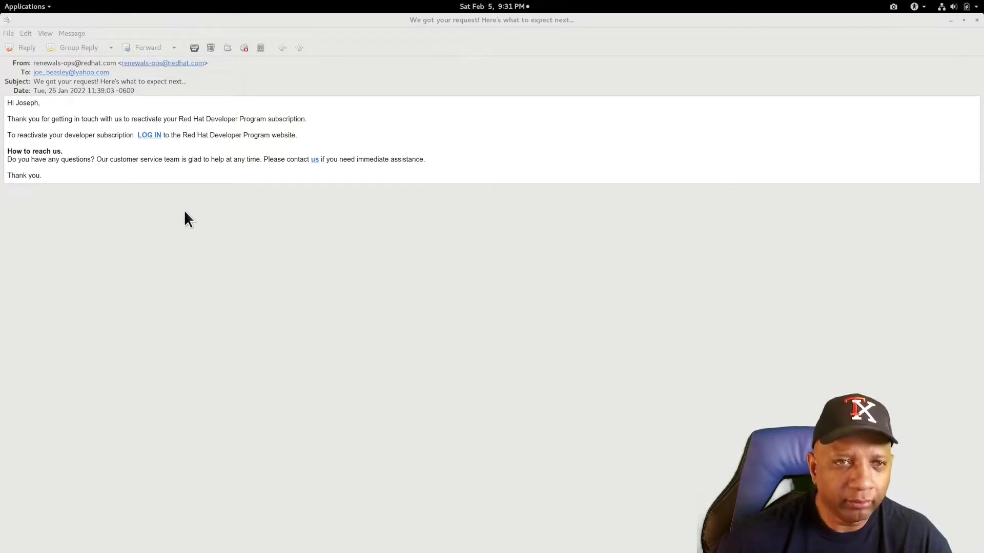
- Sign in to Red Hat Developer with the saved account login and password, then accept and submit the developer terms
{"action": "left_click", "coordinate": [151, 135]}
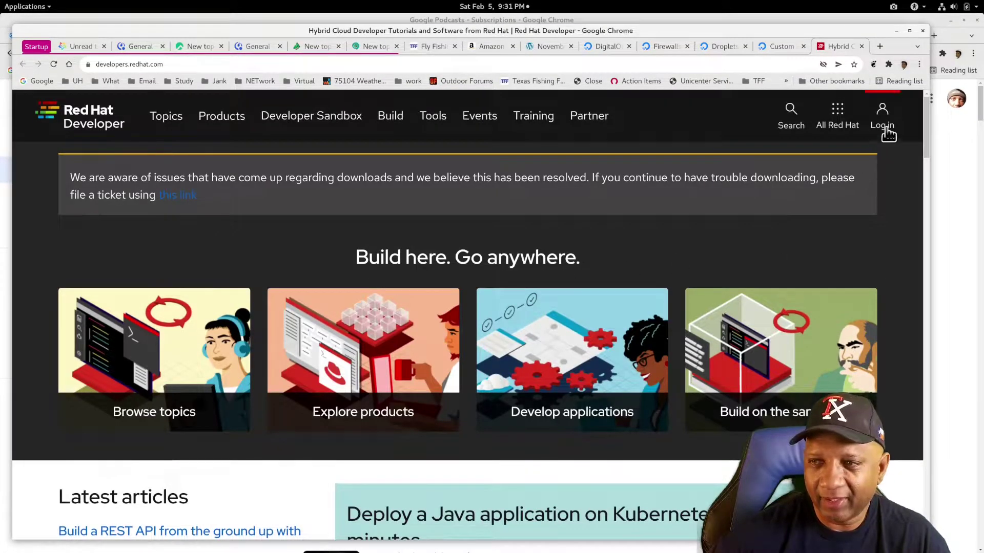
{"action": "left_click", "coordinate": [887, 126]}
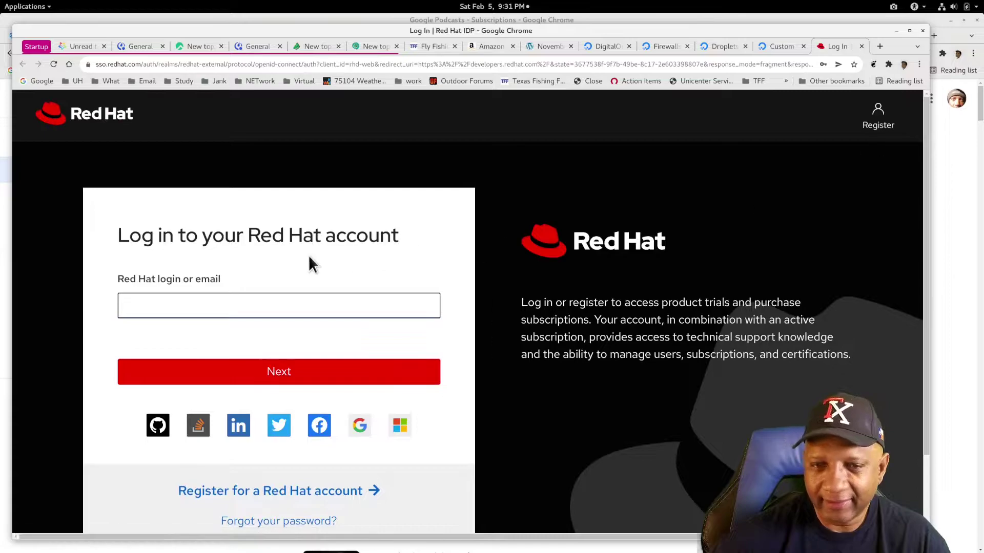
{"action": "left_click", "coordinate": [199, 298]}
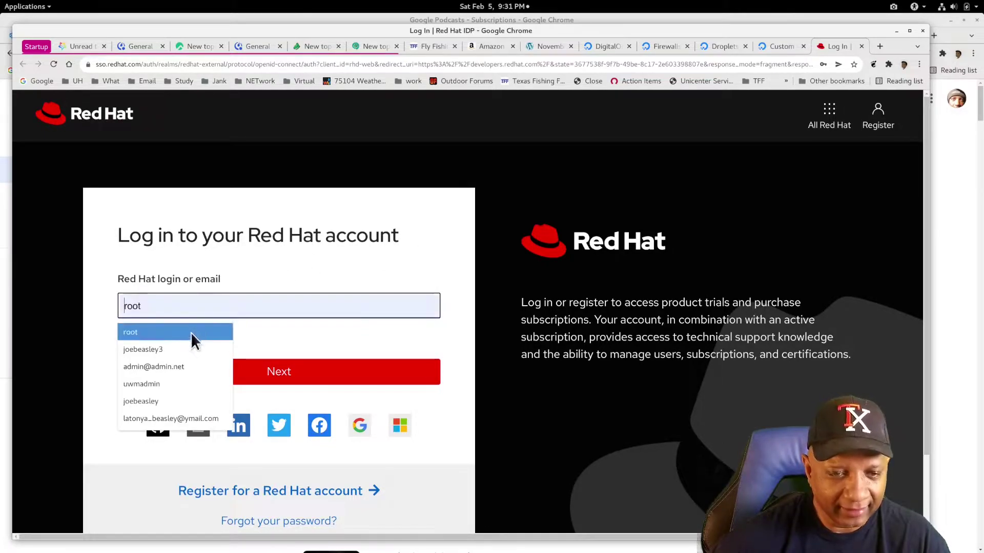
{"action": "left_click", "coordinate": [191, 349]}
{"action": "left_click", "coordinate": [283, 377]}
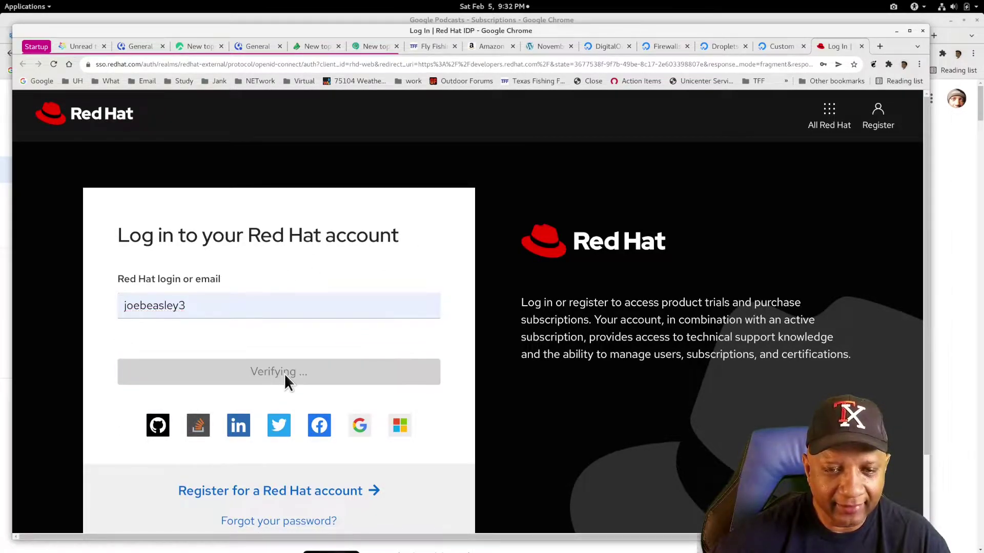
{"action": "left_click", "coordinate": [220, 372]}
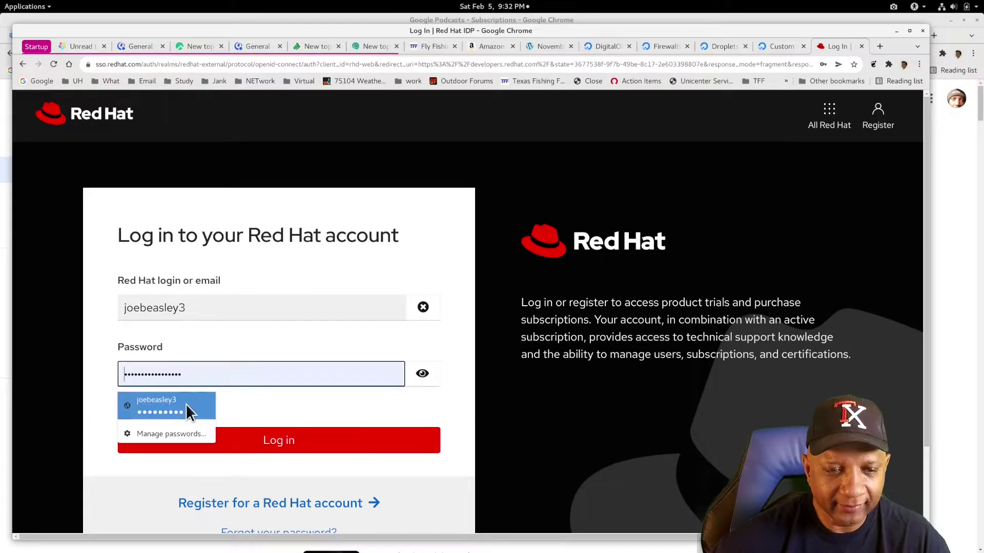
{"action": "left_click", "coordinate": [186, 404]}
{"action": "left_click", "coordinate": [267, 440]}
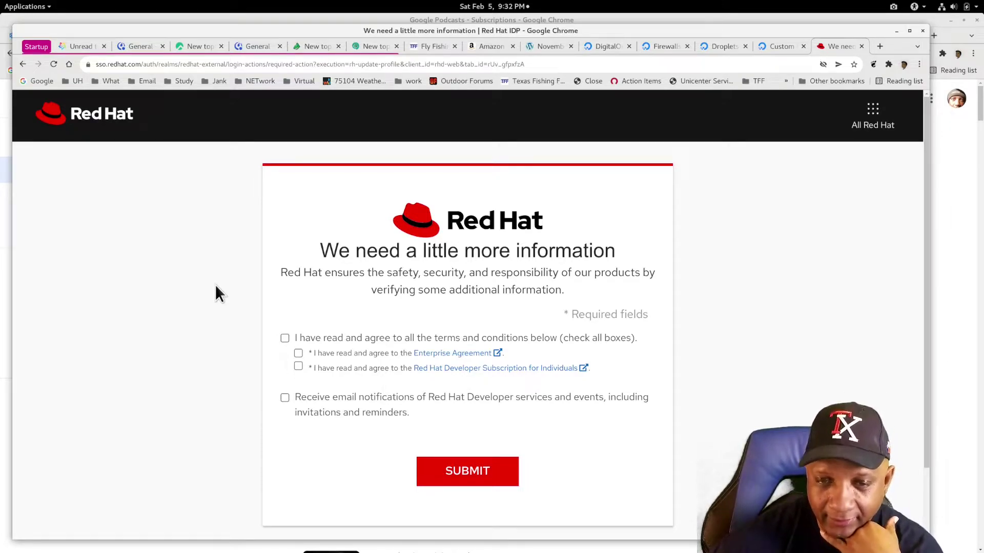
{"action": "left_click", "coordinate": [286, 338]}
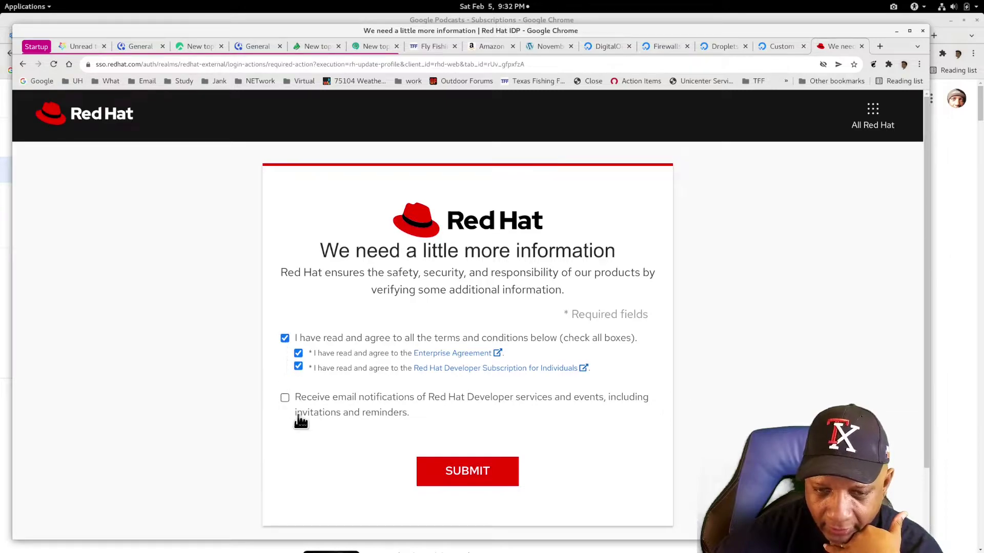
{"action": "left_click", "coordinate": [467, 471]}
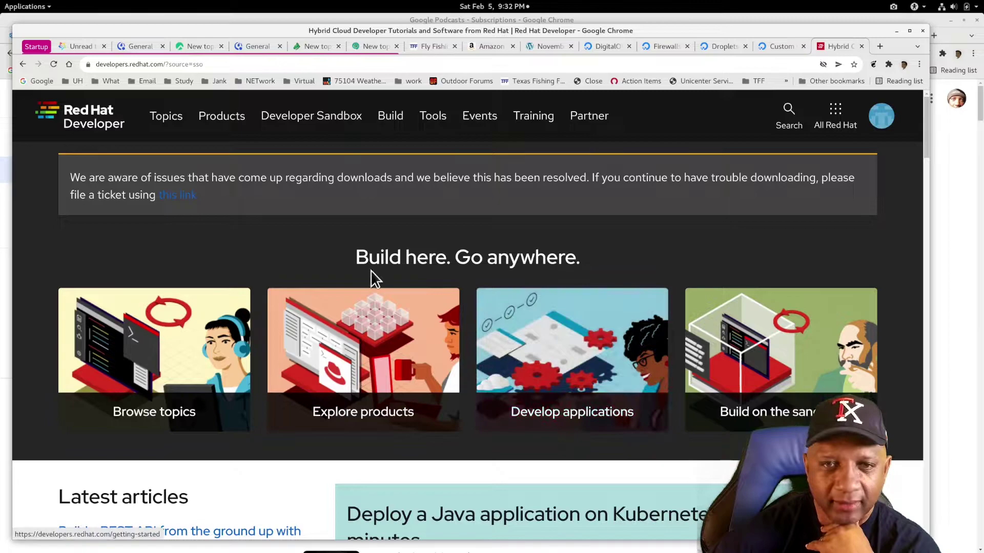
- Open the Subscriptions list from the account menu
{"action": "scroll", "coordinate": [359, 269], "scroll_direction": "down", "scroll_amount": 2}
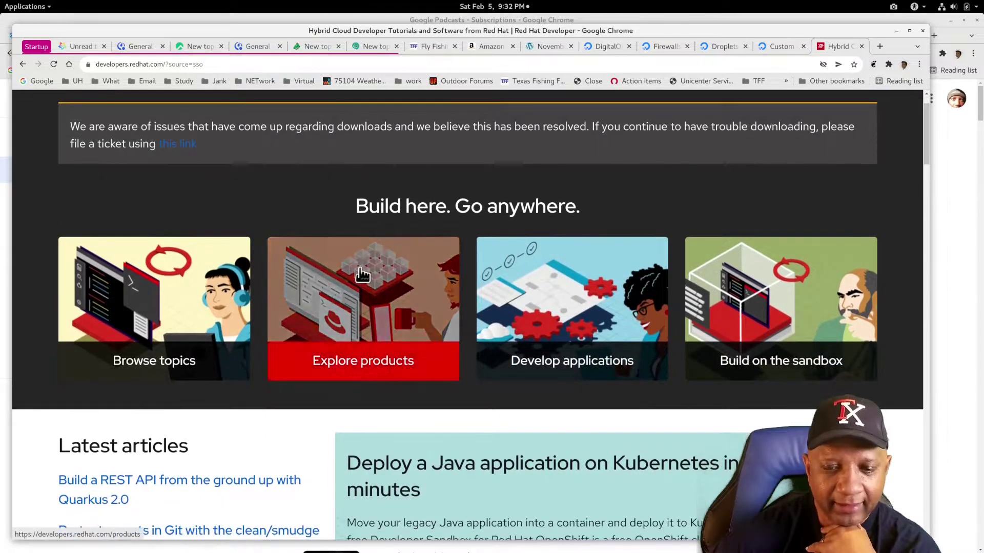
{"action": "scroll", "coordinate": [362, 275], "scroll_direction": "up", "scroll_amount": 2}
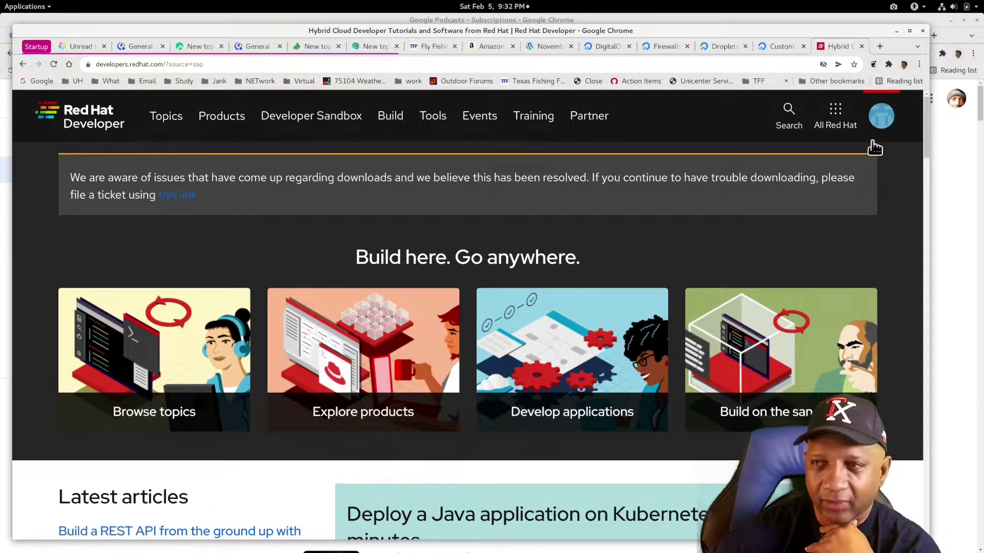
{"action": "left_click", "coordinate": [882, 128]}
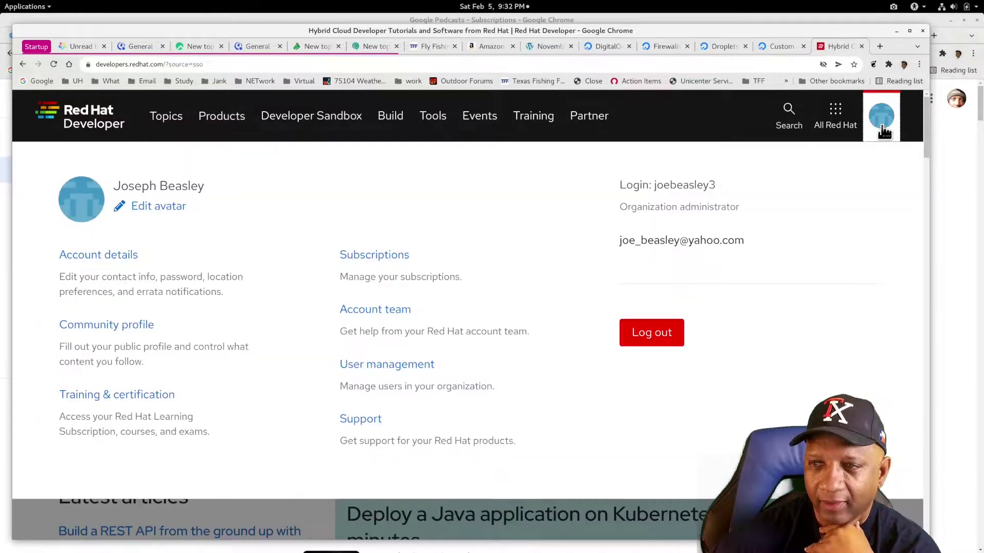
{"action": "left_click", "coordinate": [384, 262]}
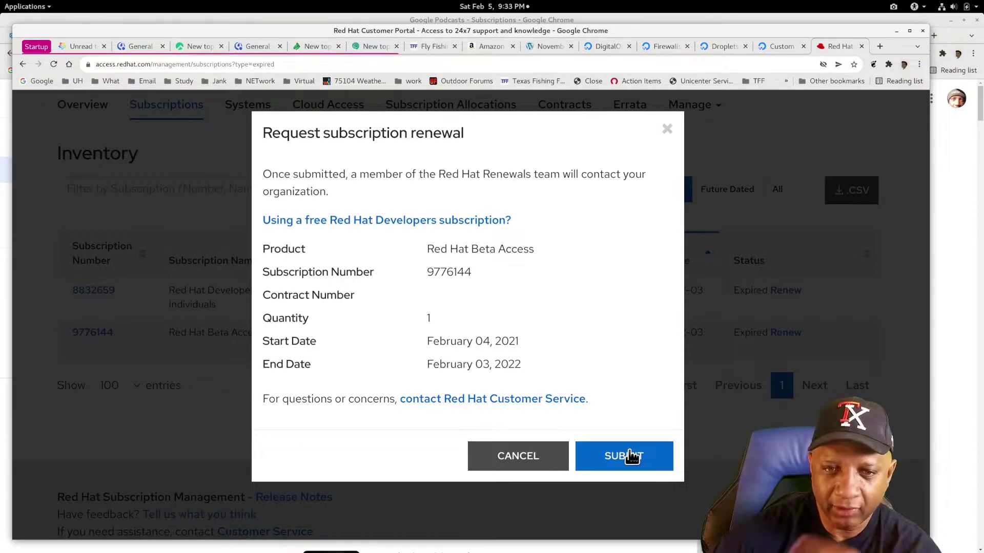
- Cancel the Beta Access renewal, renew the Developer subscription, and open the free-subscription article
{"action": "left_click", "coordinate": [519, 464]}
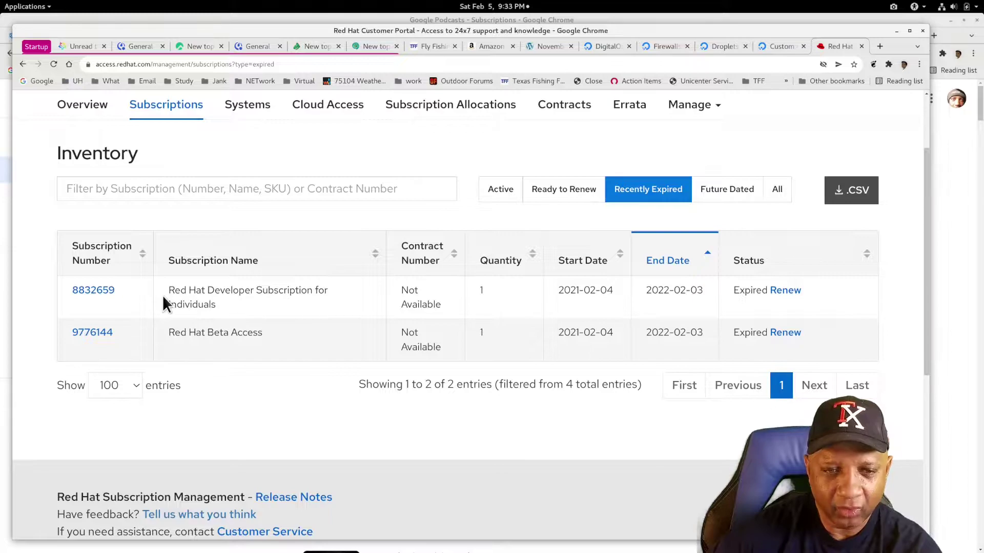
{"action": "left_click", "coordinate": [784, 291]}
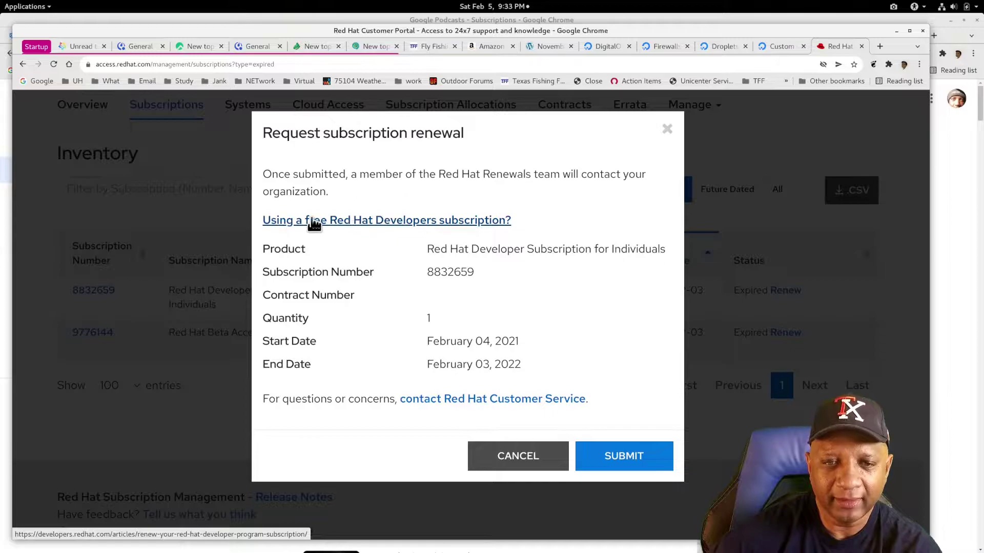
{"action": "left_click", "coordinate": [387, 221]}
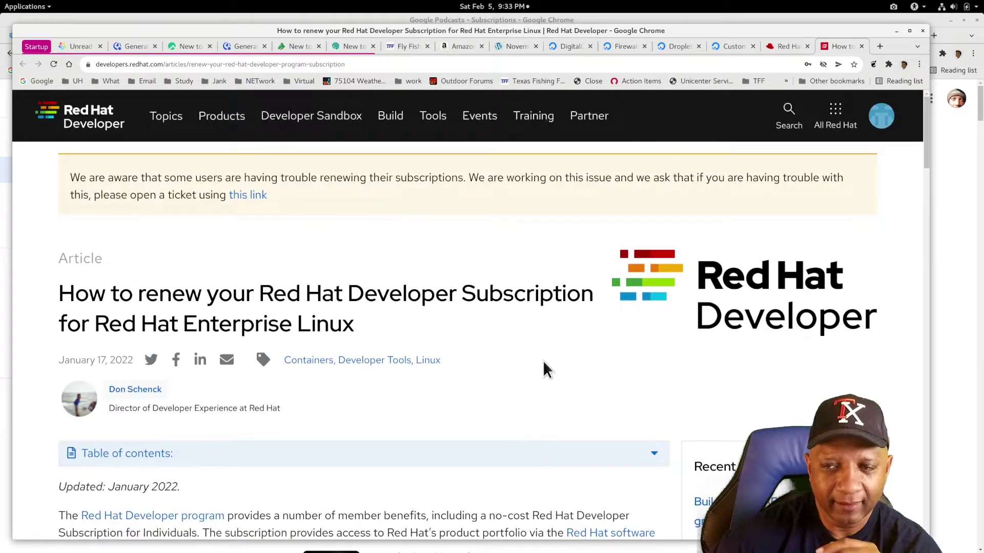
- Read the renewal article, highlight the 'You can't renew' heading, and follow the access.redhat.com/management link
{"action": "scroll", "coordinate": [544, 367], "scroll_direction": "down", "scroll_amount": 3}
{"action": "scroll", "coordinate": [542, 361], "scroll_direction": "down", "scroll_amount": 5}
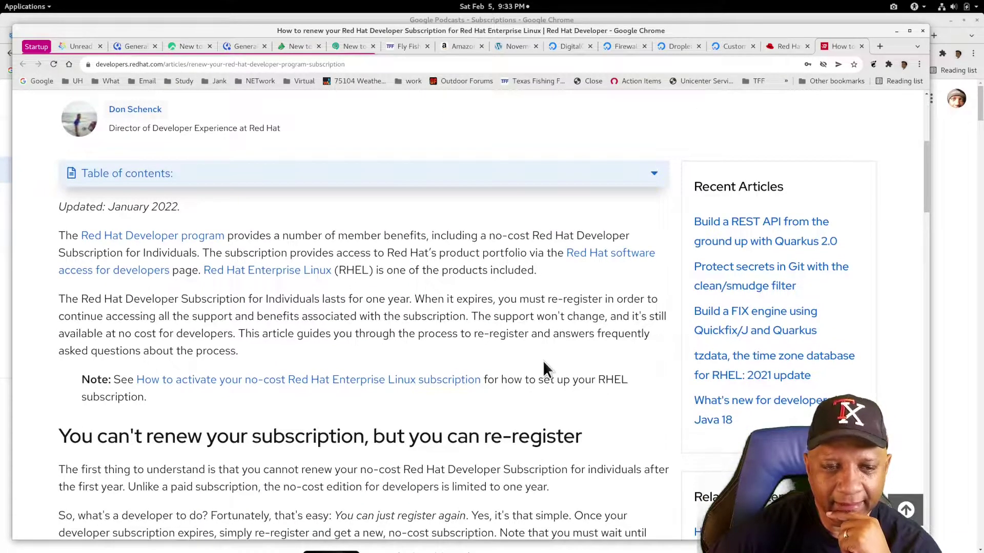
{"action": "scroll", "coordinate": [542, 361], "scroll_direction": "down", "scroll_amount": 3}
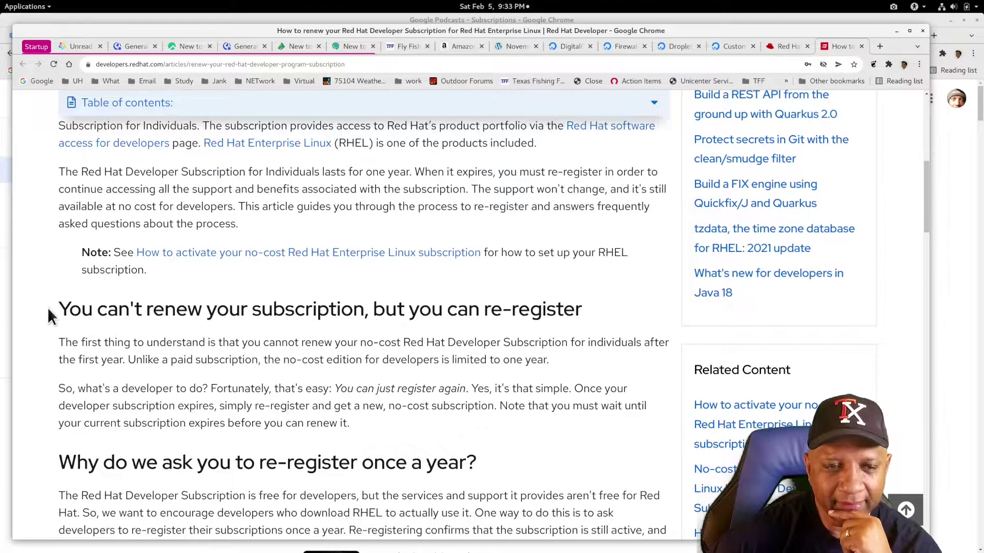
{"action": "left_click_drag", "start_coordinate": [60, 310], "coordinate": [586, 320]}
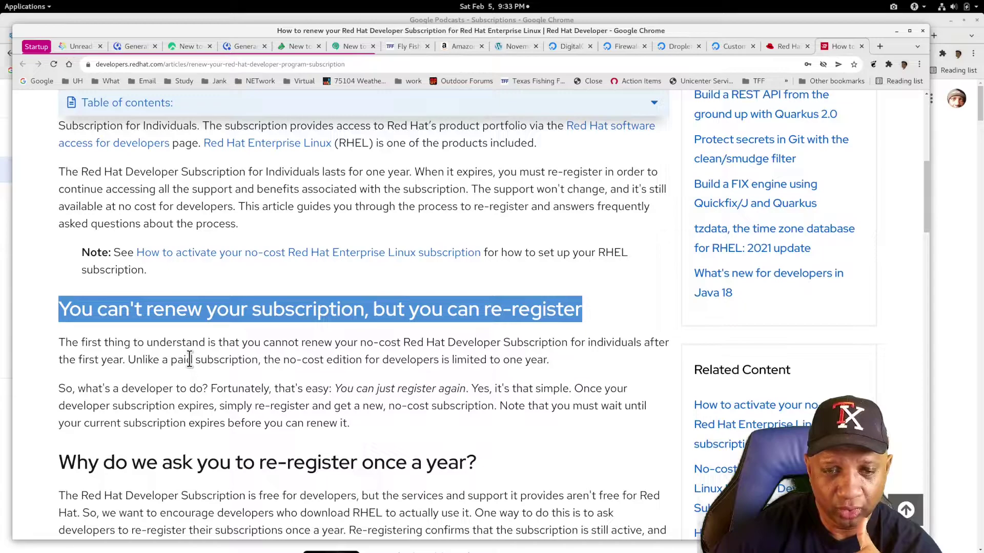
{"action": "scroll", "coordinate": [190, 352], "scroll_direction": "down", "scroll_amount": 2}
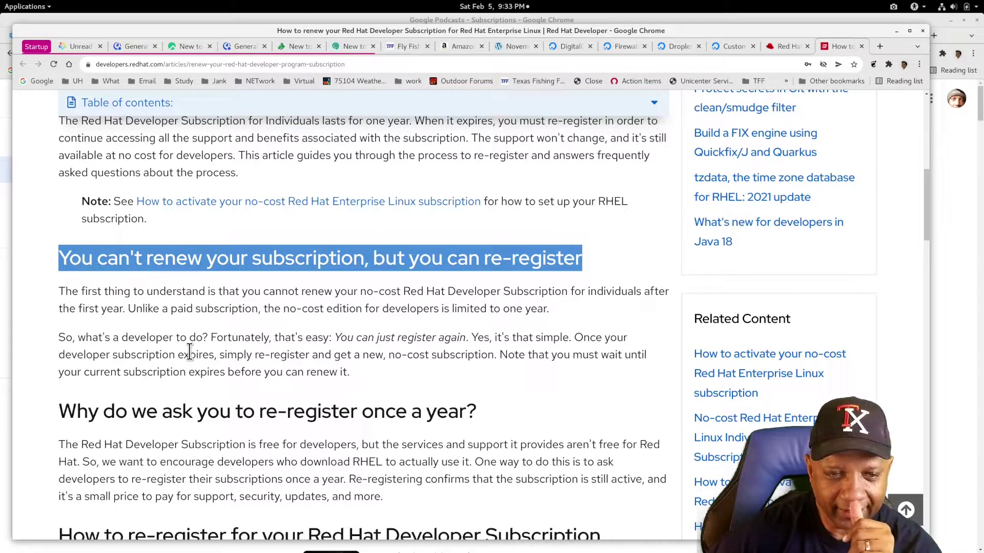
{"action": "scroll", "coordinate": [189, 352], "scroll_direction": "down", "scroll_amount": 3}
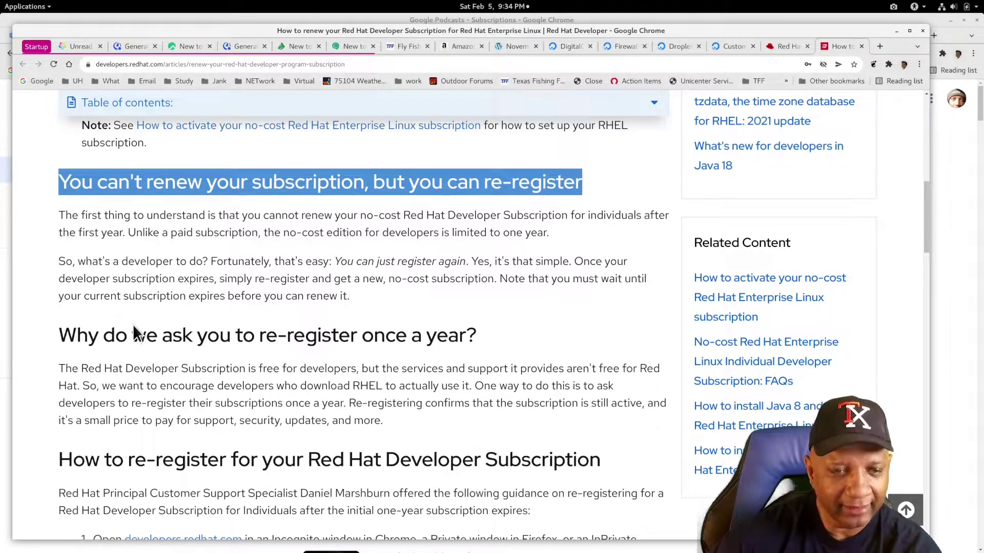
{"action": "scroll", "coordinate": [212, 343], "scroll_direction": "down", "scroll_amount": 3}
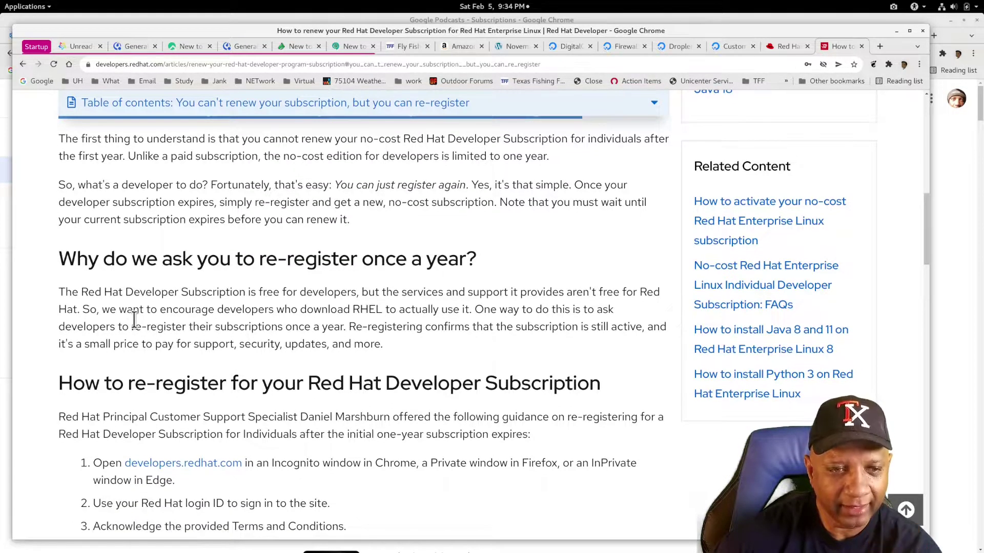
{"action": "scroll", "coordinate": [113, 316], "scroll_direction": "down", "scroll_amount": 6}
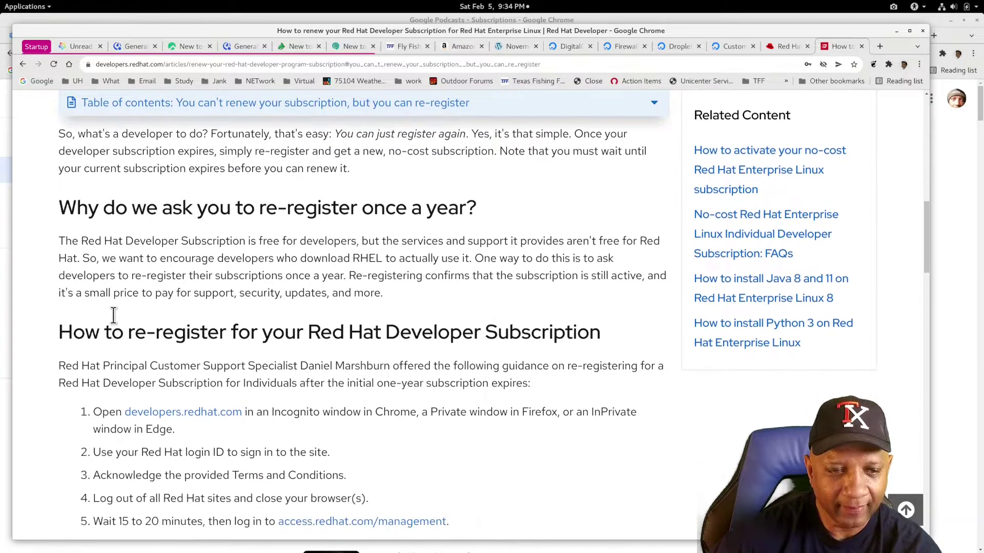
{"action": "scroll", "coordinate": [111, 312], "scroll_direction": "down", "scroll_amount": 1}
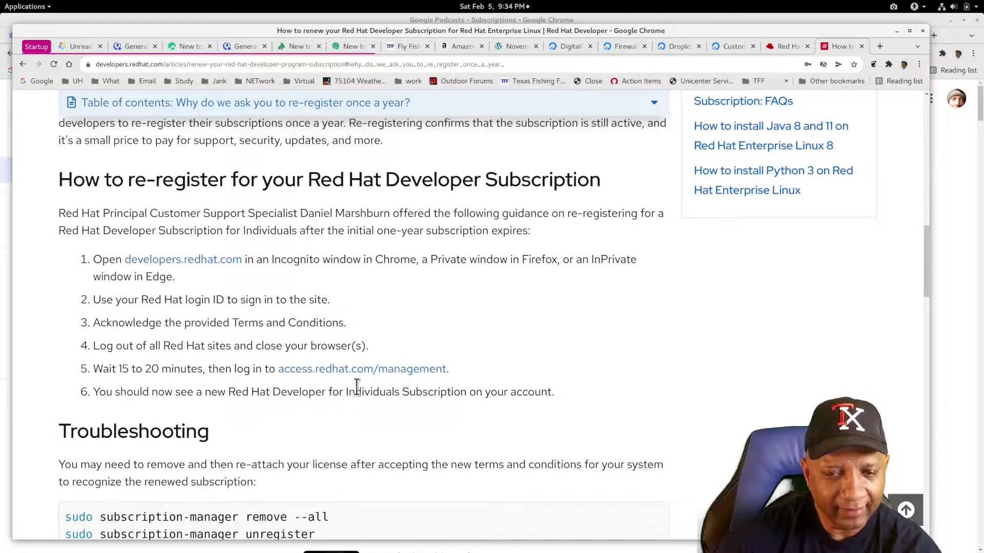
{"action": "scroll", "coordinate": [278, 405], "scroll_direction": "down", "scroll_amount": 3}
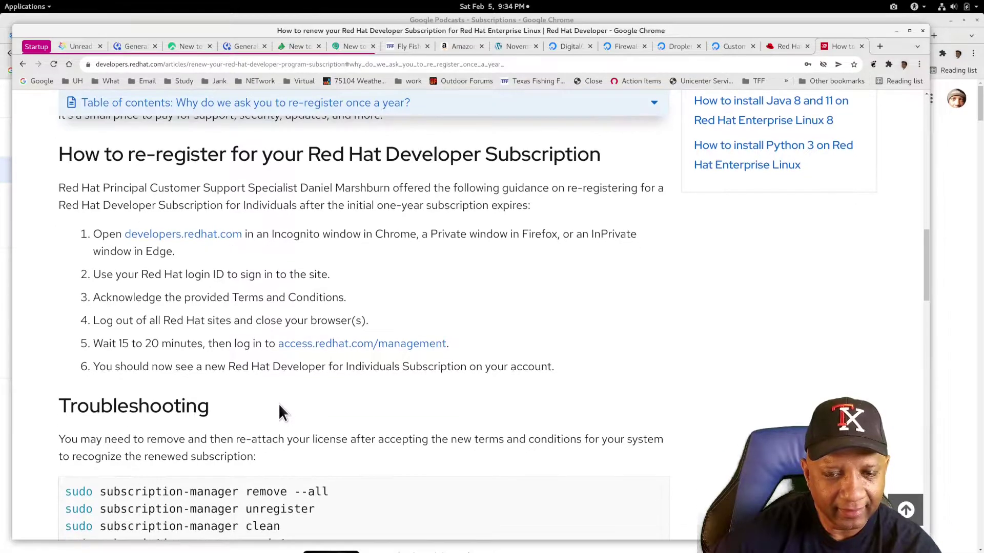
{"action": "scroll", "coordinate": [387, 368], "scroll_direction": "down", "scroll_amount": 1}
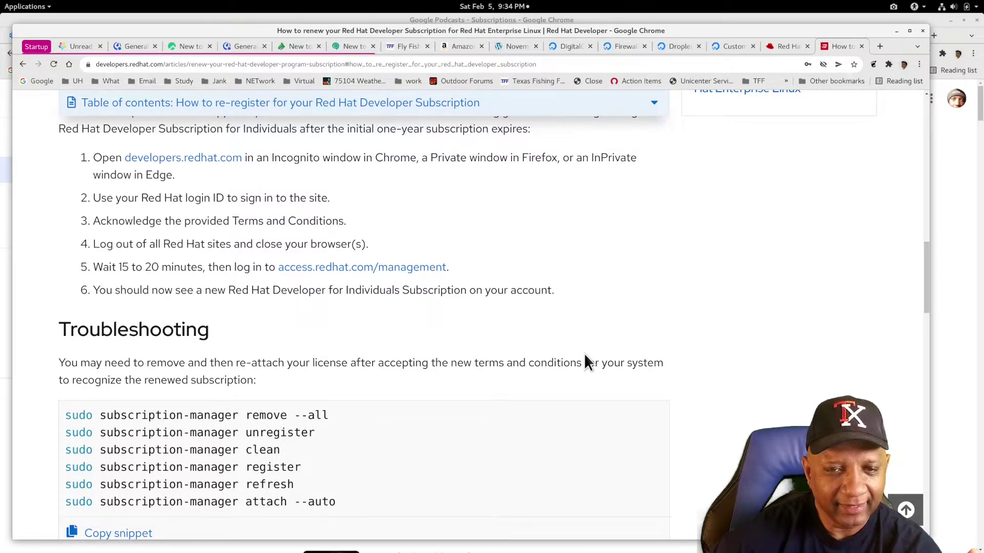
{"action": "left_click", "coordinate": [397, 267]}
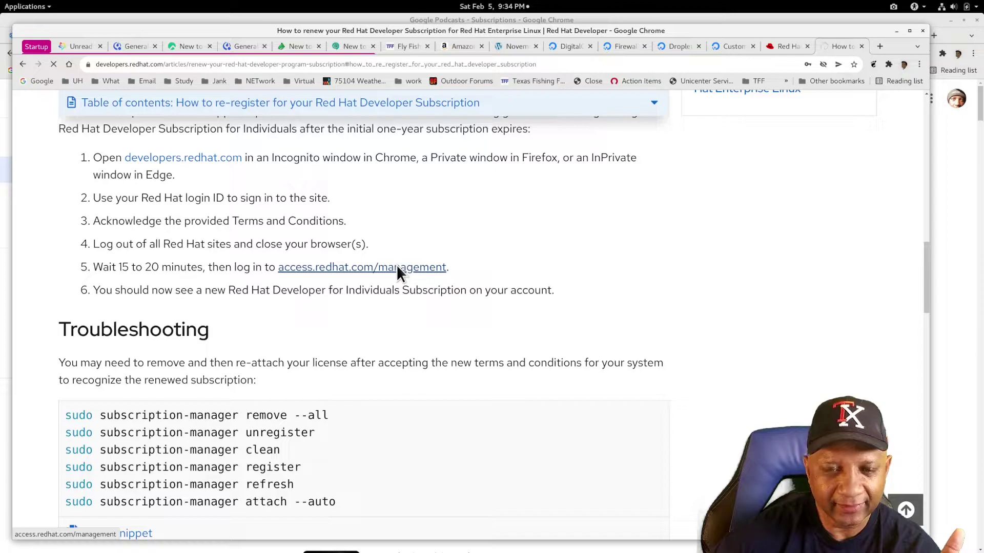
- Enable simple content access and review the Subscriptions and Systems summary cards
{"action": "scroll", "coordinate": [252, 277], "scroll_direction": "down", "scroll_amount": 2}
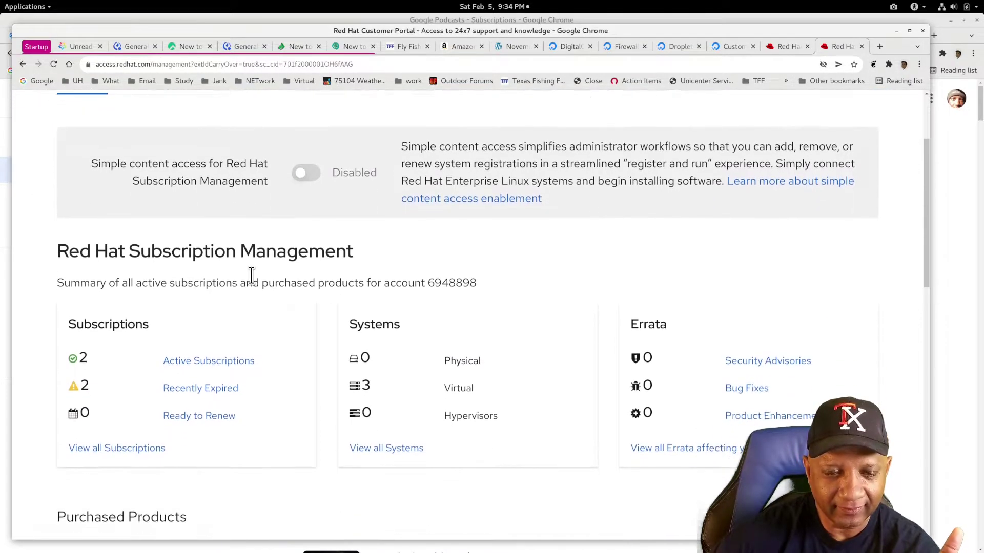
{"action": "scroll", "coordinate": [185, 277], "scroll_direction": "down", "scroll_amount": 1}
{"action": "scroll", "coordinate": [184, 277], "scroll_direction": "up", "scroll_amount": 1}
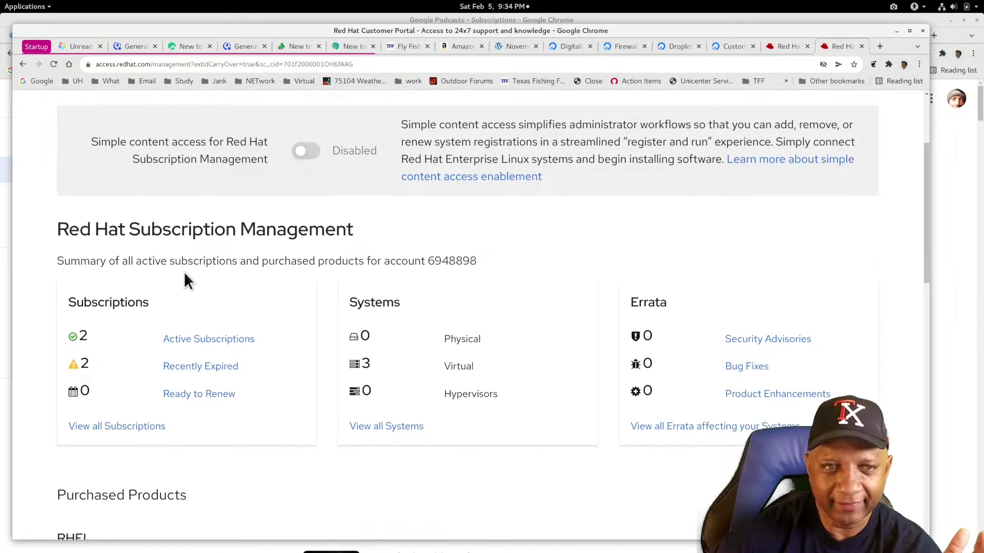
{"action": "scroll", "coordinate": [184, 279], "scroll_direction": "up", "scroll_amount": 1}
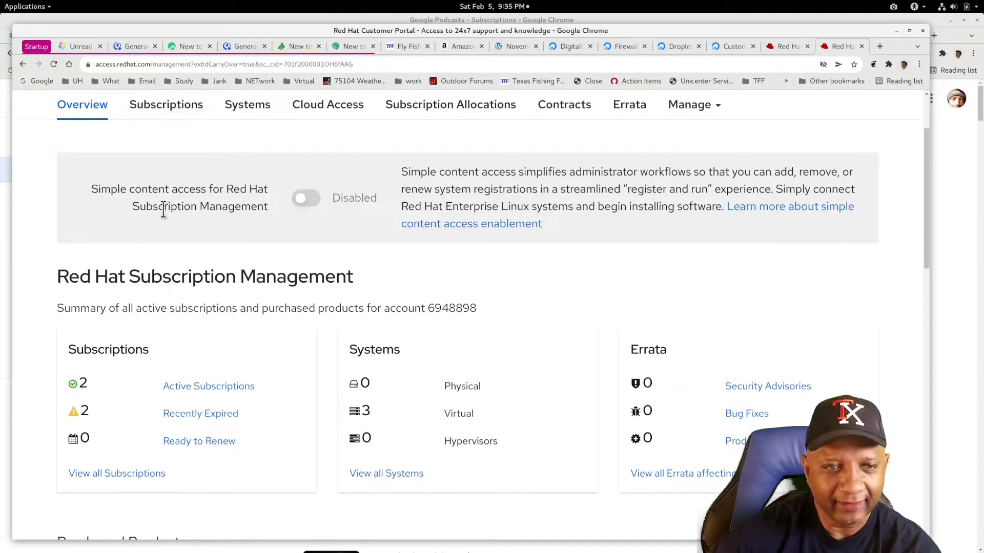
{"action": "left_click", "coordinate": [310, 203]}
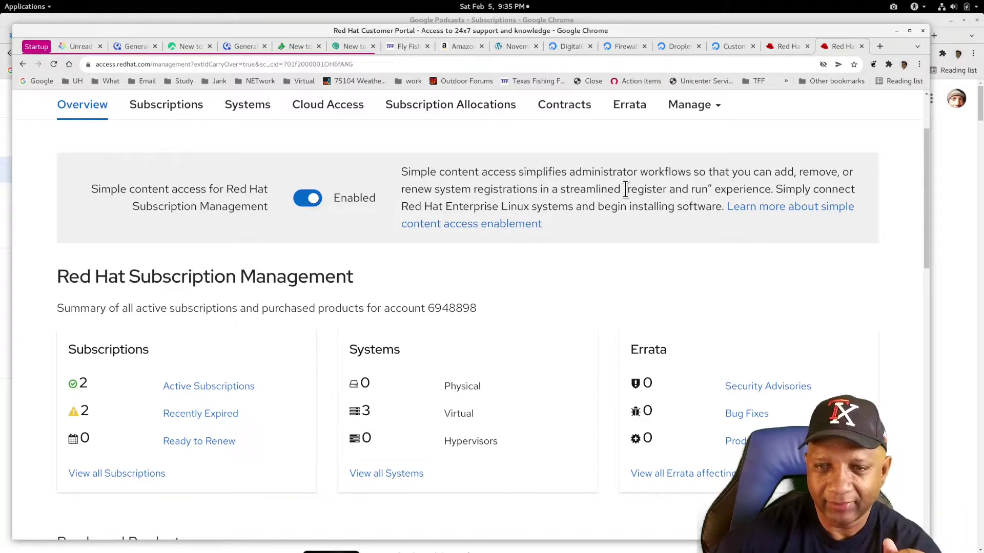
{"action": "scroll", "coordinate": [626, 189], "scroll_direction": "down", "scroll_amount": 1}
{"action": "scroll", "coordinate": [626, 189], "scroll_direction": "down", "scroll_amount": 1}
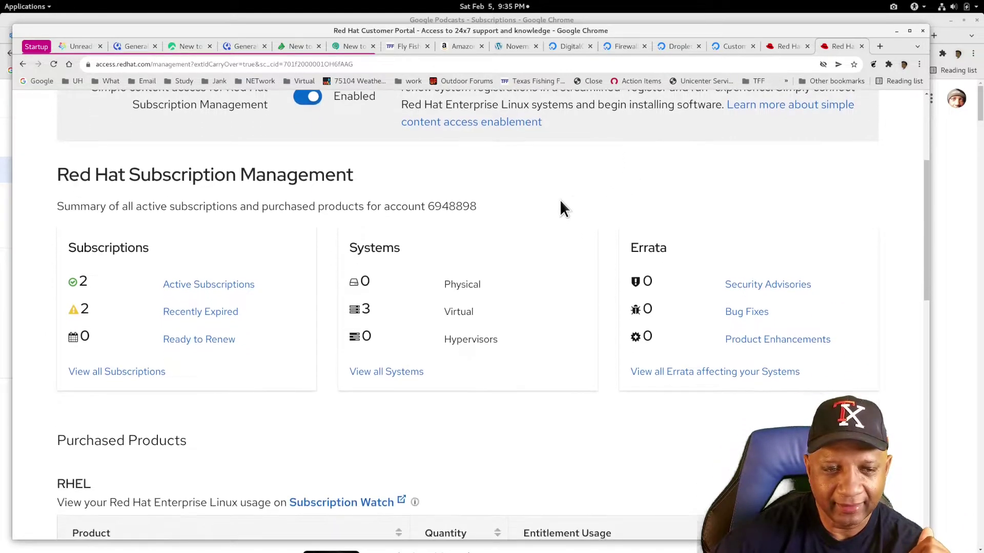
- Open Active Subscriptions to list the Developer Subscription for Individuals and Red Hat Beta Access
{"action": "left_click", "coordinate": [242, 288]}
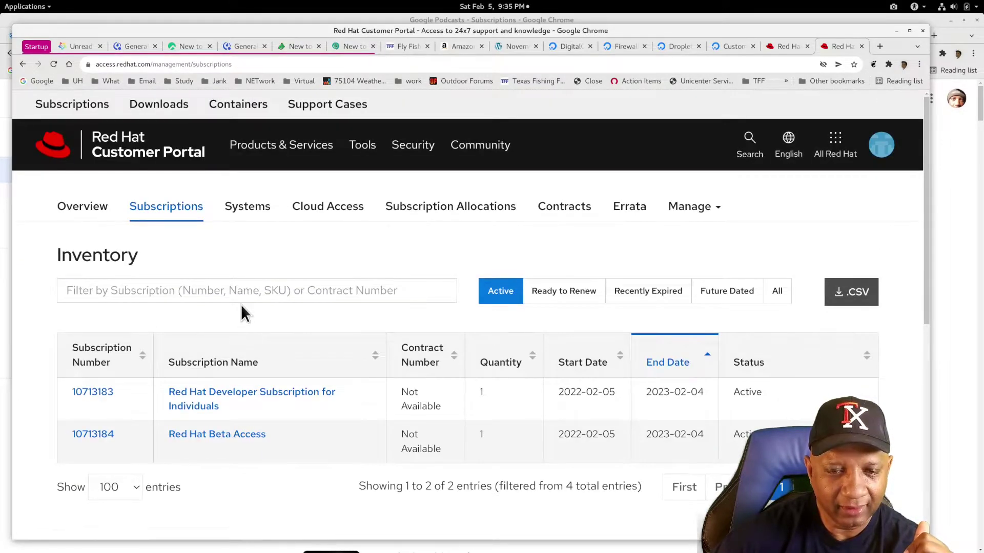
{"action": "scroll", "coordinate": [241, 305], "scroll_direction": "down", "scroll_amount": 1}
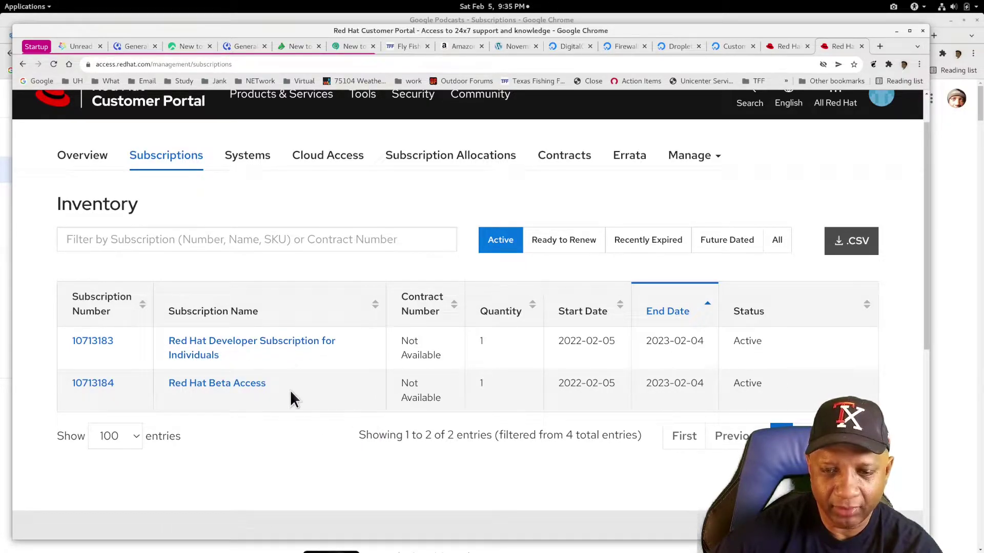
{"action": "scroll", "coordinate": [290, 392], "scroll_direction": "down", "scroll_amount": 1}
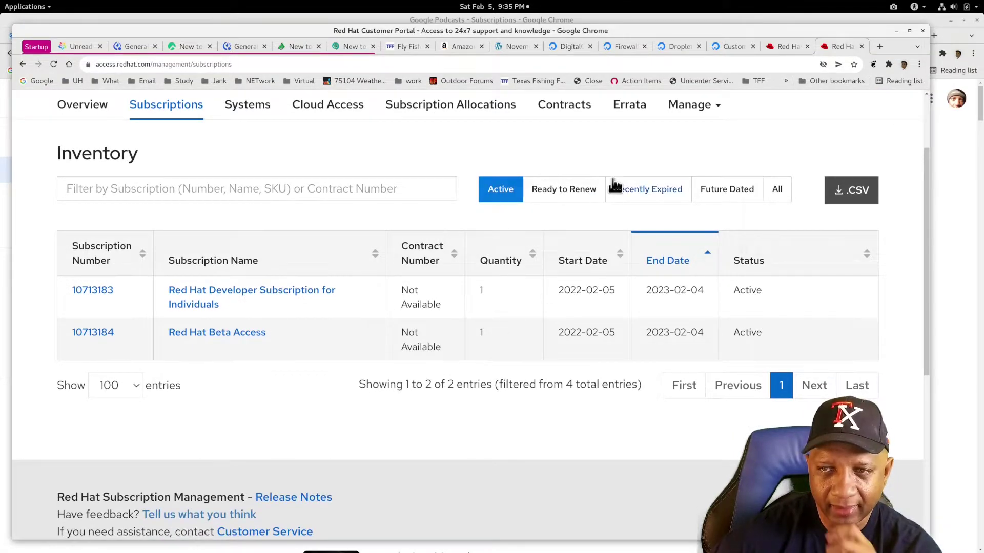
{"action": "left_click", "coordinate": [697, 108]}
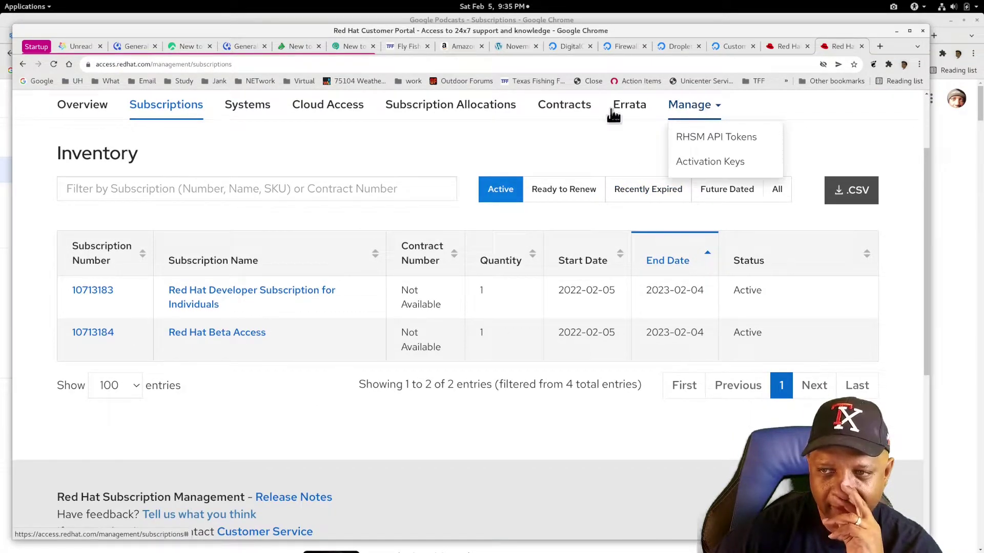
{"action": "left_click", "coordinate": [325, 134]}
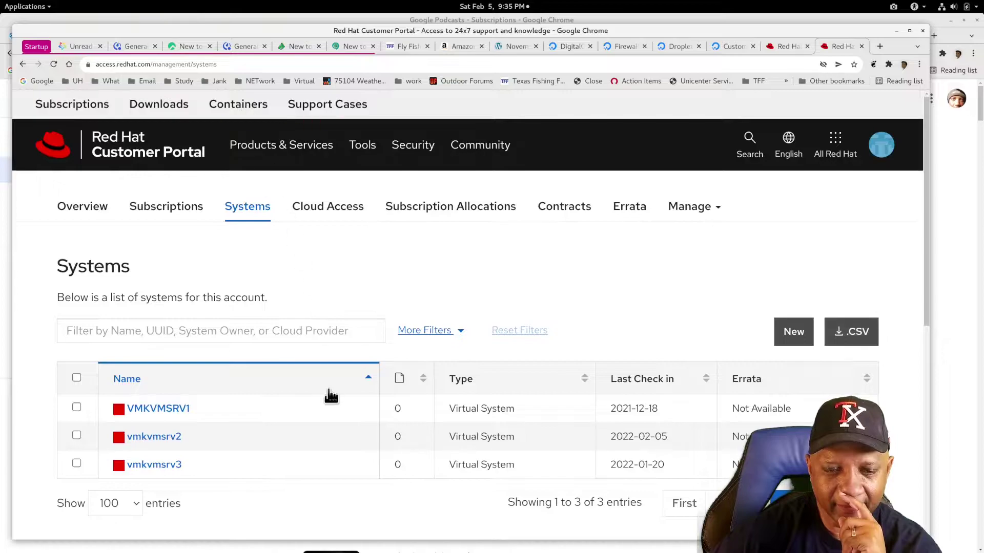
- Review the Systems list of VMKVMSRV1, vmkvmsrv2 and vmkvmsrv3, then bring Virtual Machine Manager forward
{"action": "scroll", "coordinate": [329, 396], "scroll_direction": "down", "scroll_amount": 1}
{"action": "scroll", "coordinate": [330, 394], "scroll_direction": "down", "scroll_amount": 2}
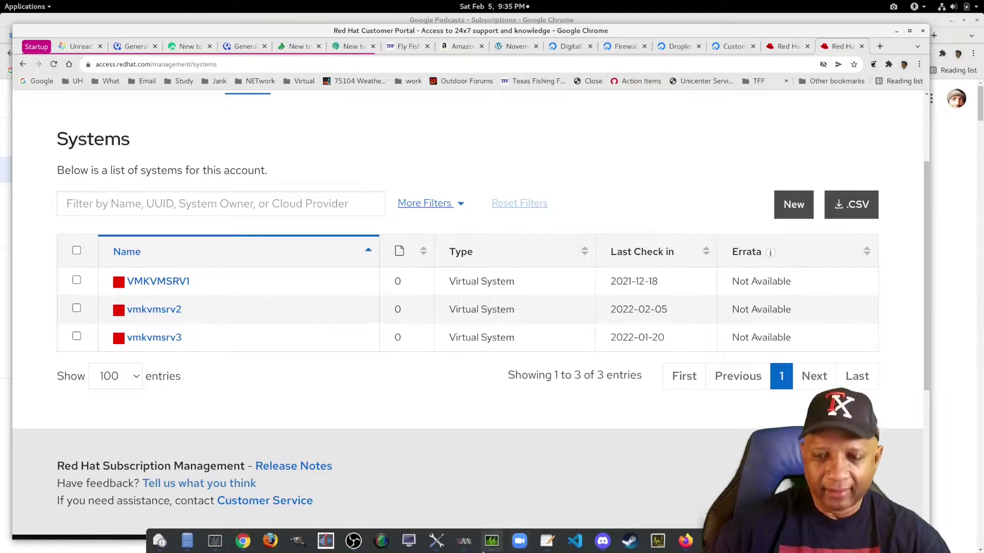
{"action": "left_click", "coordinate": [467, 551]}
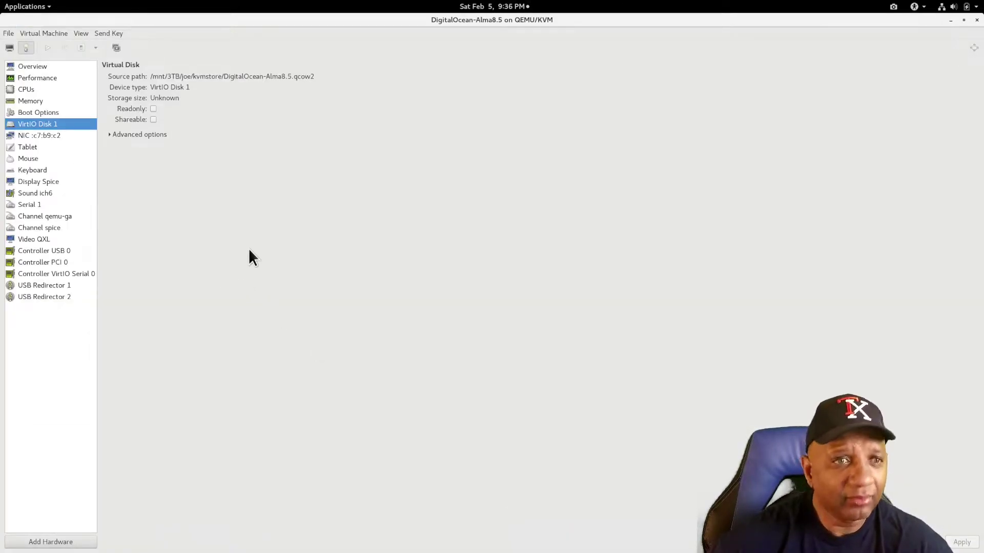
- Run the vmkvmsrv3 and VMKVMSRV1 virtual machines from Virtual Machine Manager
{"action": "left_click", "coordinate": [977, 20]}
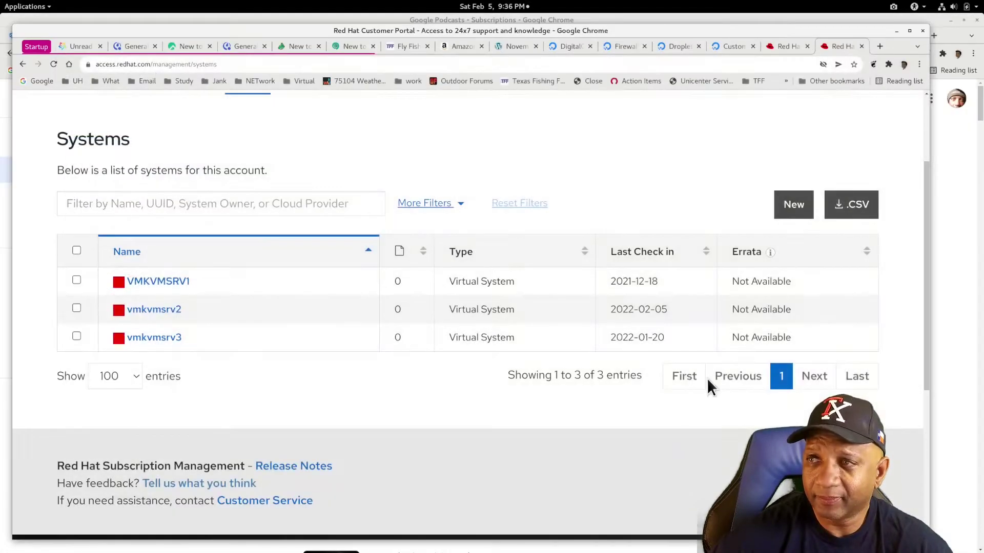
{"action": "left_click", "coordinate": [465, 543]}
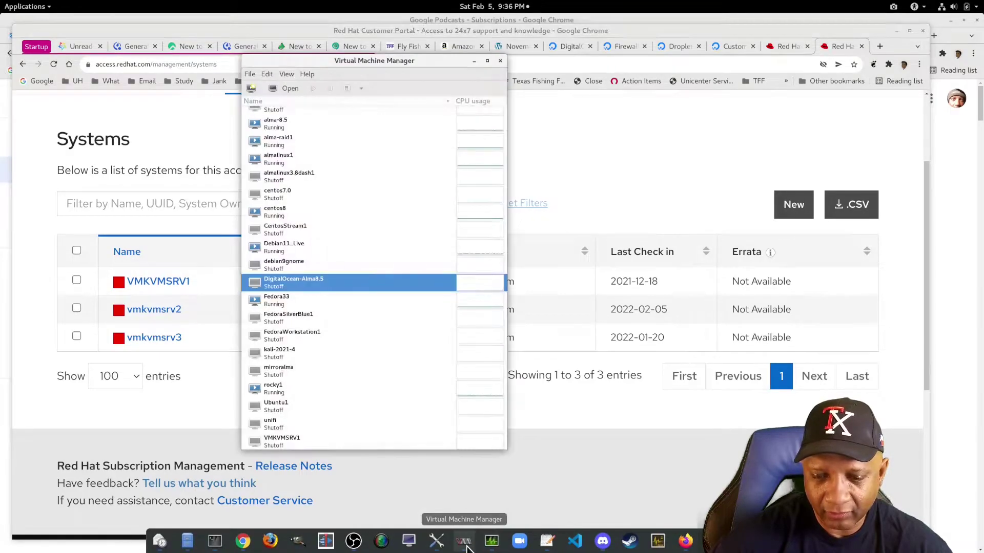
{"action": "scroll", "coordinate": [354, 405], "scroll_direction": "down", "scroll_amount": 3}
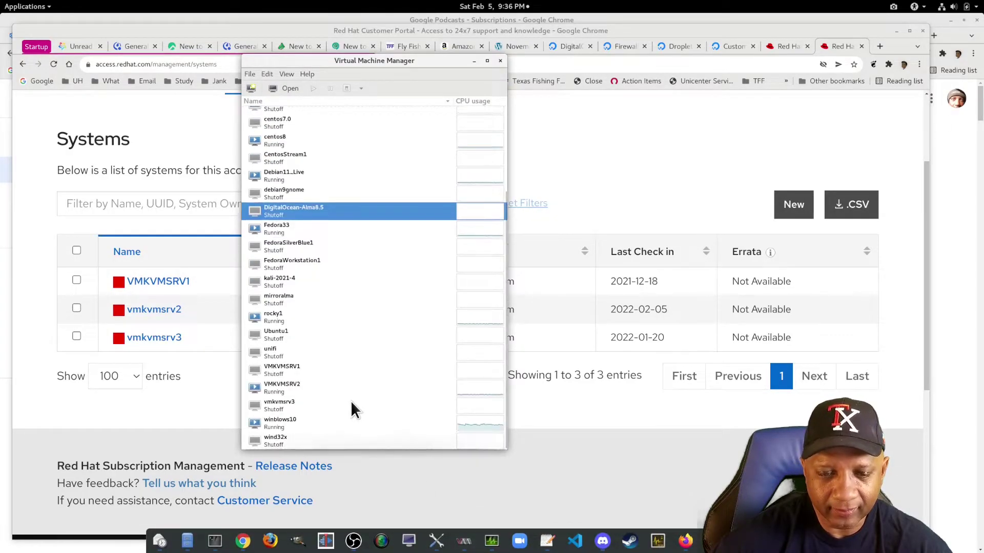
{"action": "left_click", "coordinate": [283, 407]}
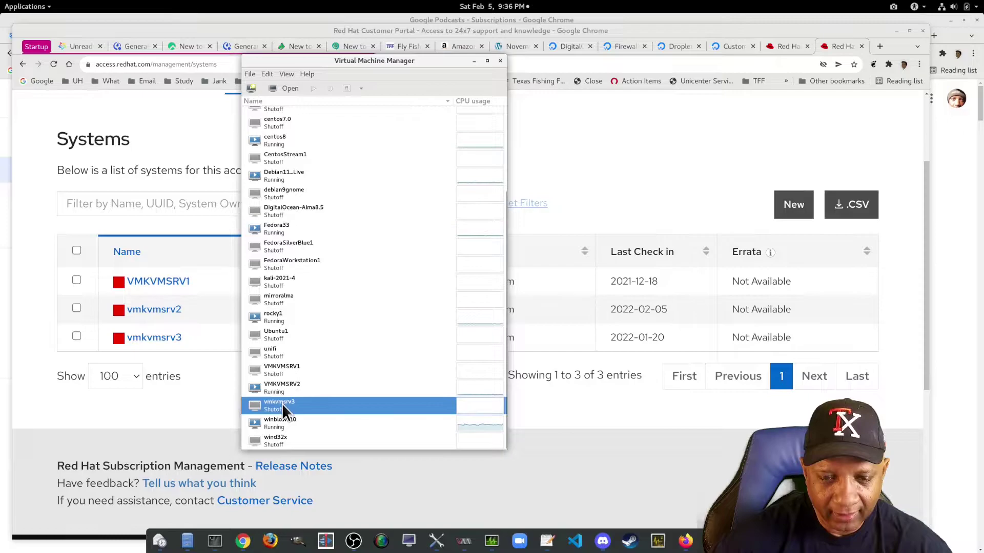
{"action": "right_click", "coordinate": [283, 407]}
{"action": "left_click", "coordinate": [302, 411]}
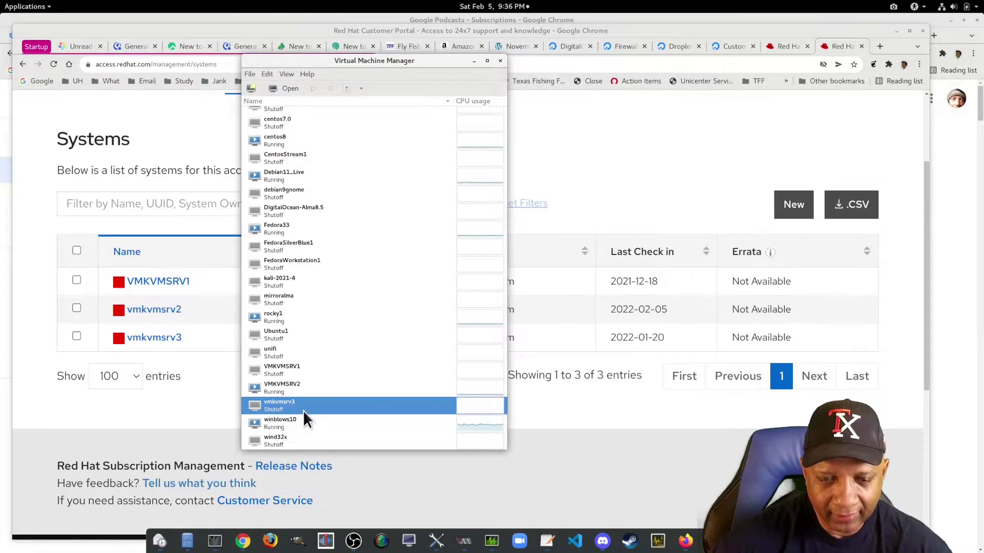
{"action": "left_click", "coordinate": [287, 367]}
{"action": "right_click", "coordinate": [290, 367]}
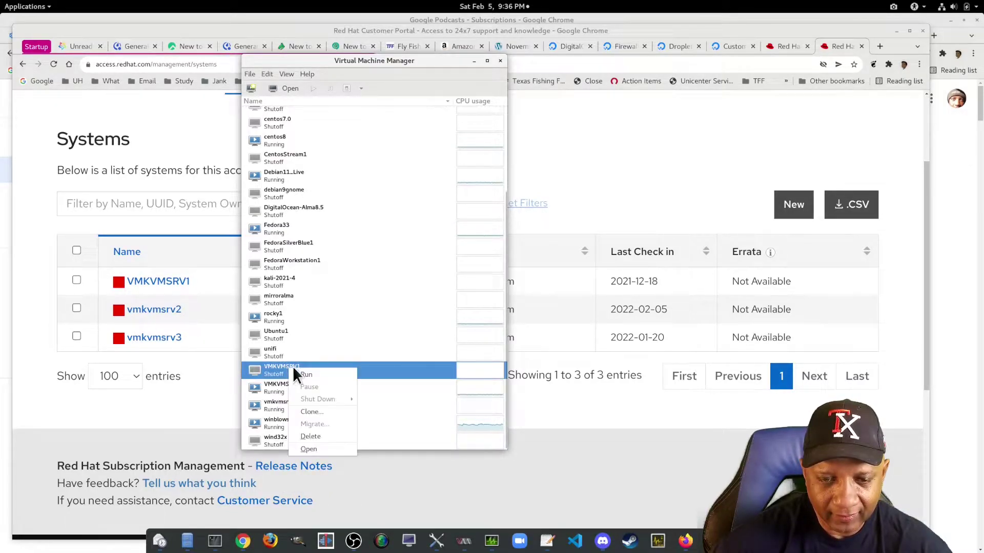
{"action": "left_click", "coordinate": [309, 376]}
- Open the VMKVMSRV2 console, check its power options without acting, and close it
{"action": "double_click", "coordinate": [283, 386]}
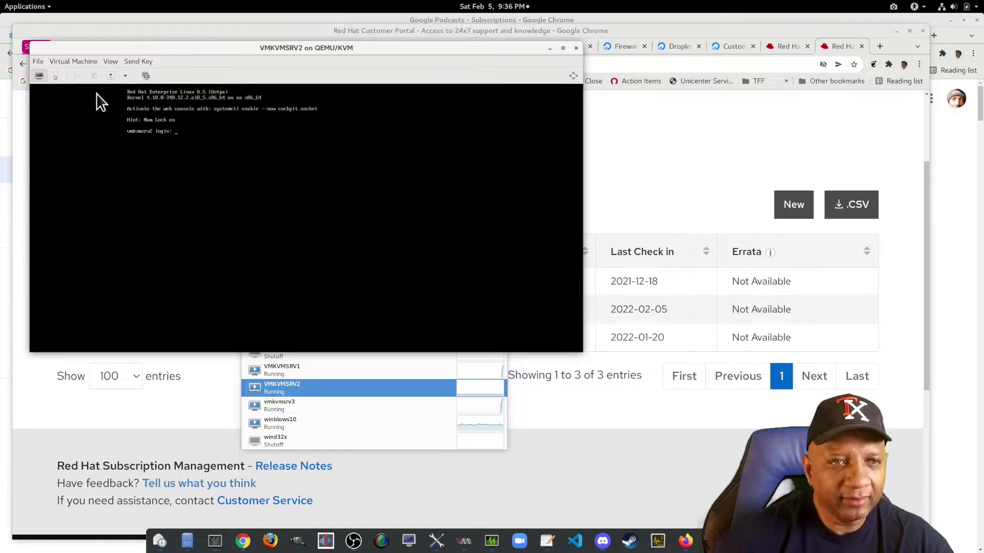
{"action": "left_click", "coordinate": [87, 63]}
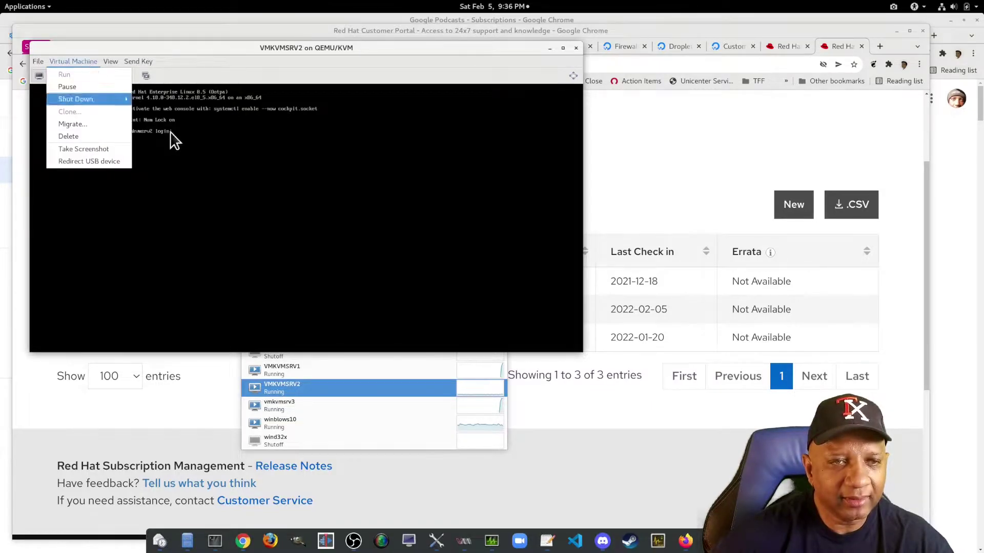
{"action": "left_click", "coordinate": [349, 212]}
{"action": "left_click", "coordinate": [576, 48]}
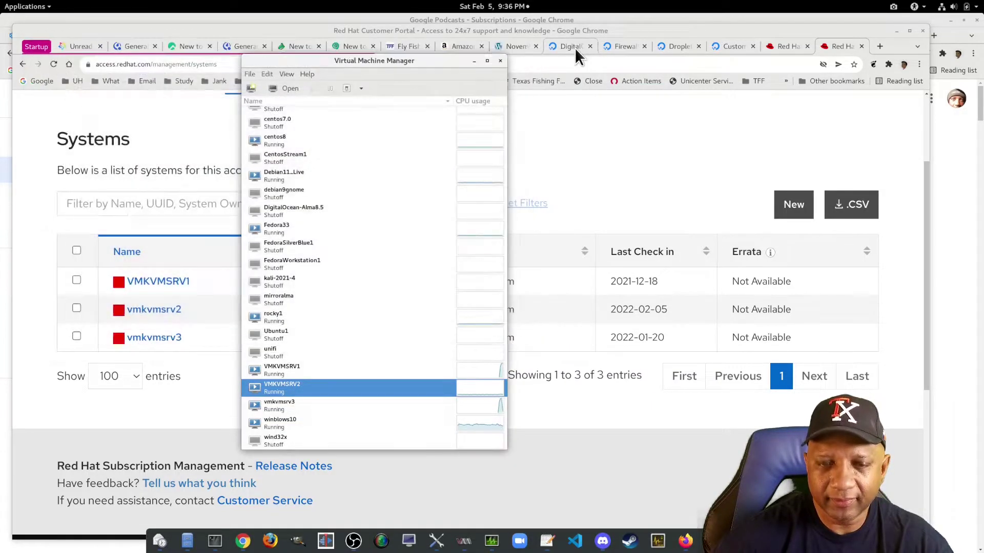
- Exit the droplet's root session and clear the terminal
{"action": "mouse_move", "coordinate": [2, 2]}
{"action": "left_click", "coordinate": [430, 207]}
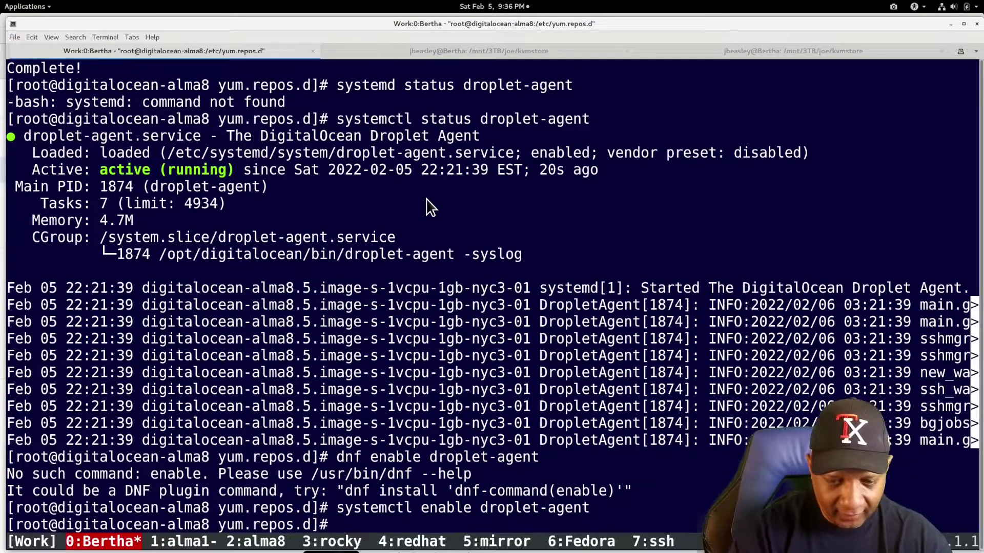
{"action": "type", "text": "exit"}
{"action": "key", "text": "Return"}
{"action": "type", "text": "clear"}
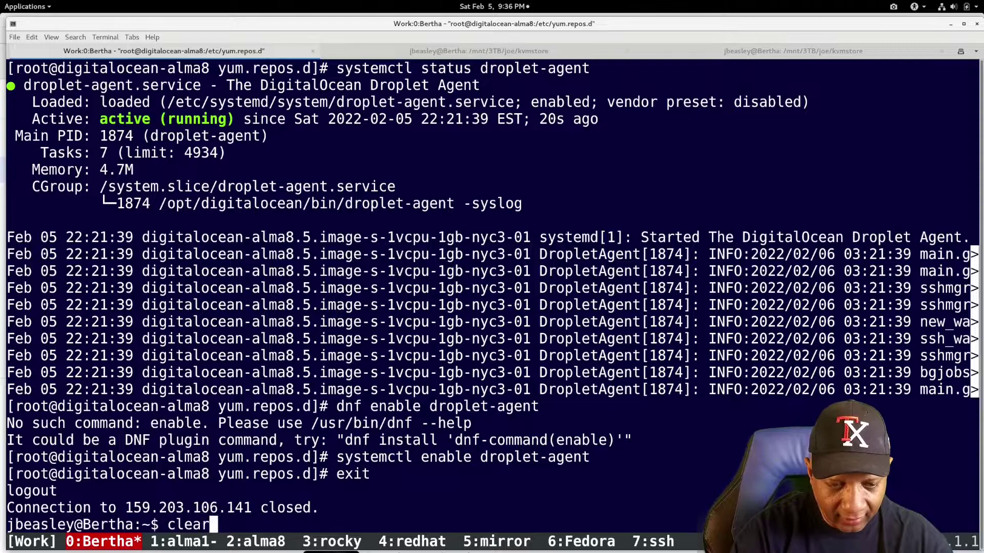
{"action": "key", "text": "Return"}
- Run getvmips and SSH into vmkvmsrv2 at 192.168.77.28
{"action": "type", "text": "getvmips"}
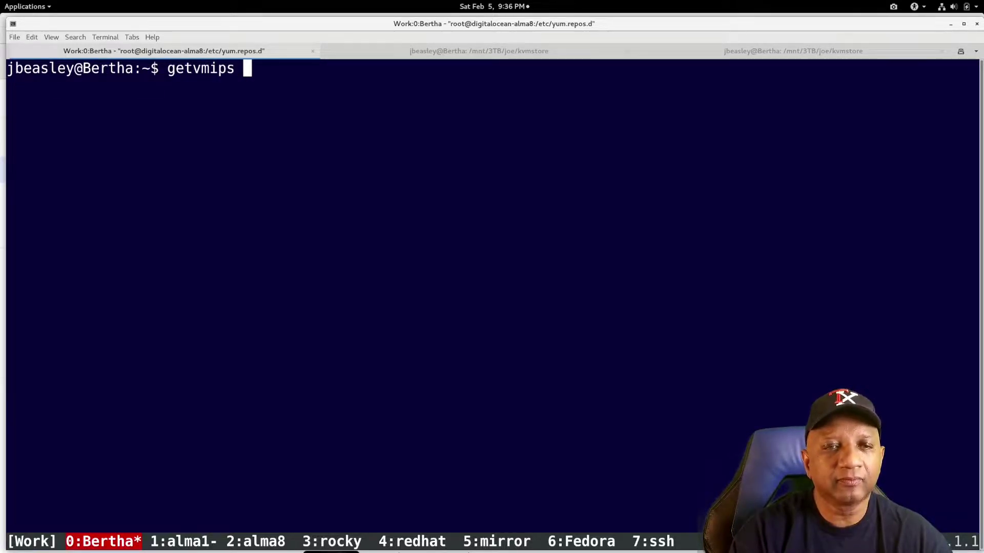
{"action": "key", "text": "Return"}
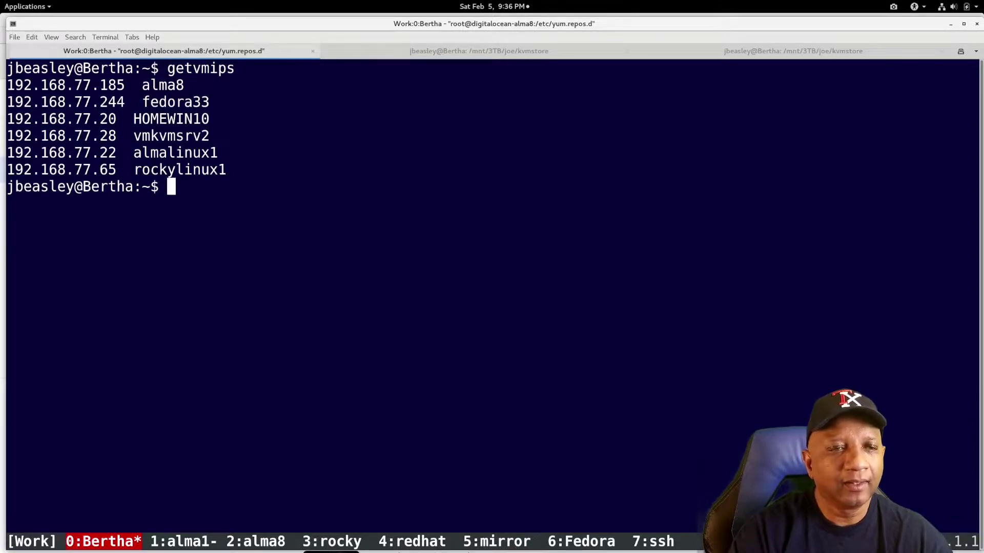
{"action": "type", "text": "ssh"}
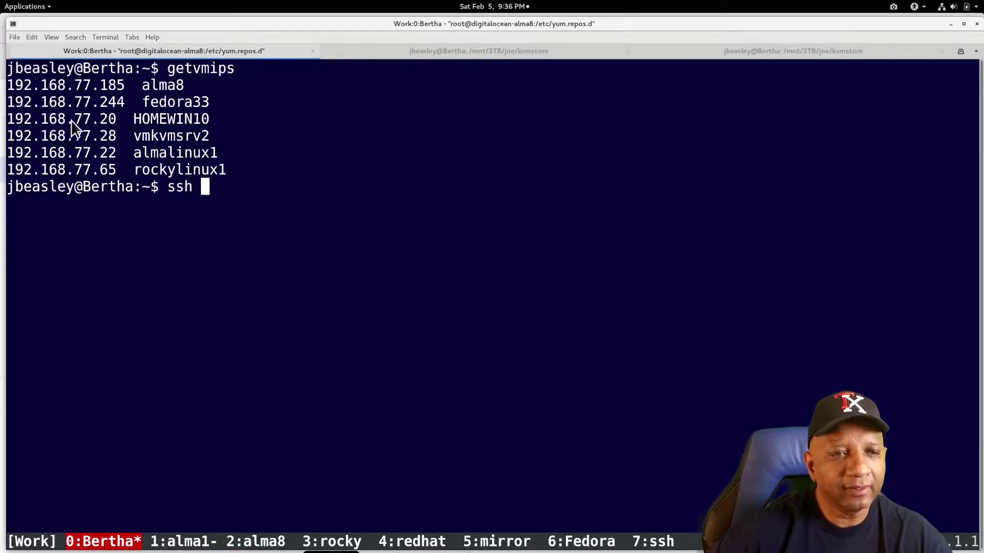
{"action": "double_click", "coordinate": [68, 141]}
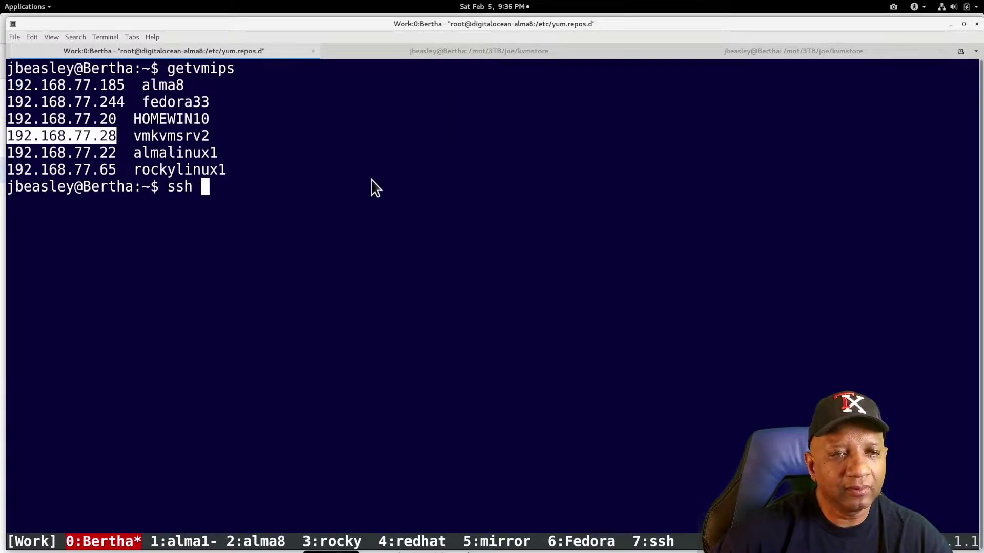
{"action": "middle_click", "coordinate": [274, 172]}
{"action": "key", "text": "Return"}
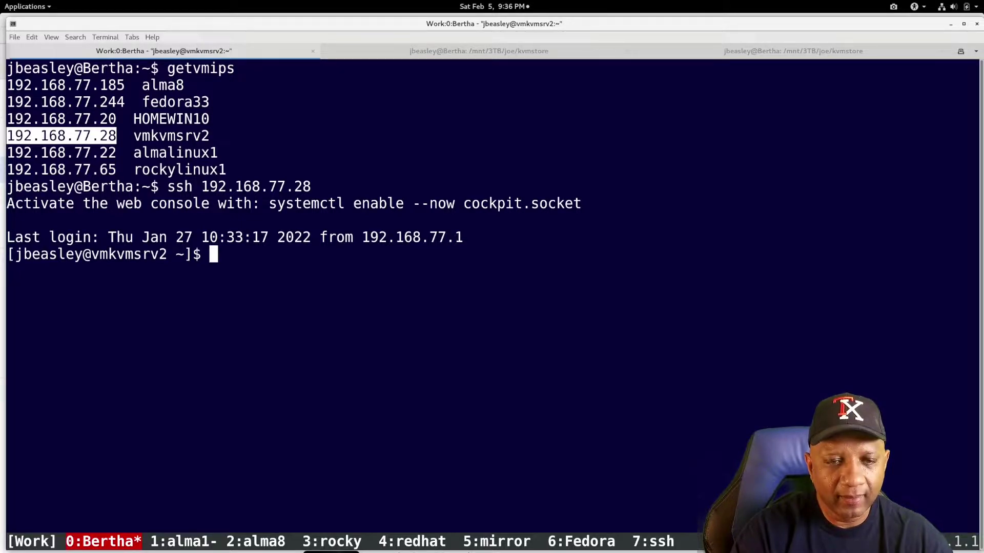
- Run sudo dnf makecache on vmkvmsrv2, supplying the sudo password
{"action": "type", "text": "sudo "}
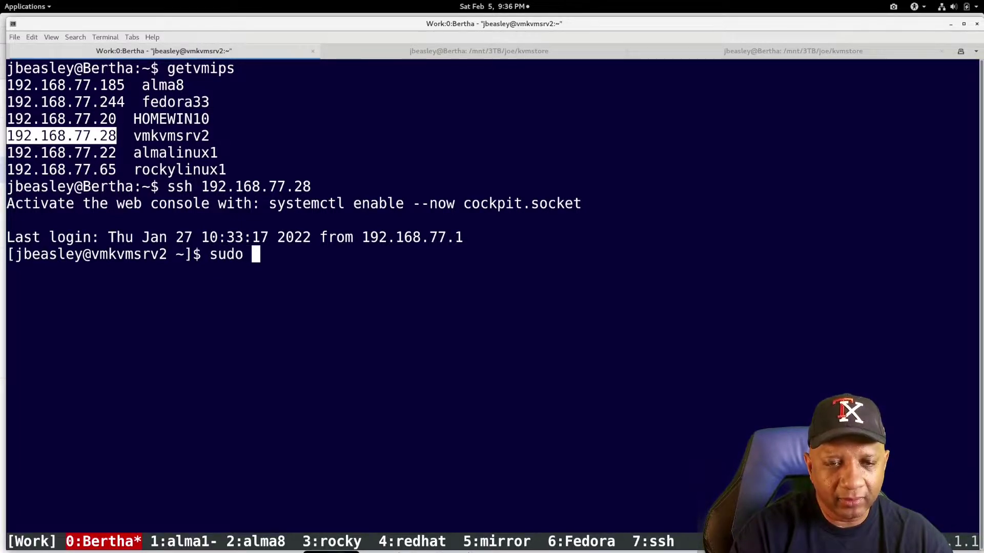
{"action": "type", "text": "dnf upda"}
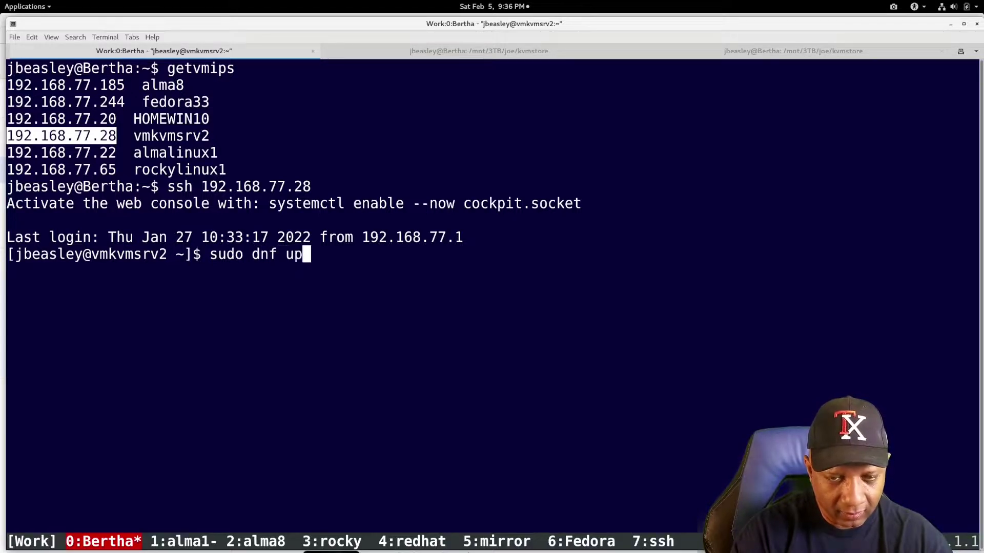
{"action": "key", "text": "BackSpace"}
{"action": "key", "text": "BackSpace"}
{"action": "key", "text": "BackSpace"}
{"action": "key", "text": "BackSpace"}
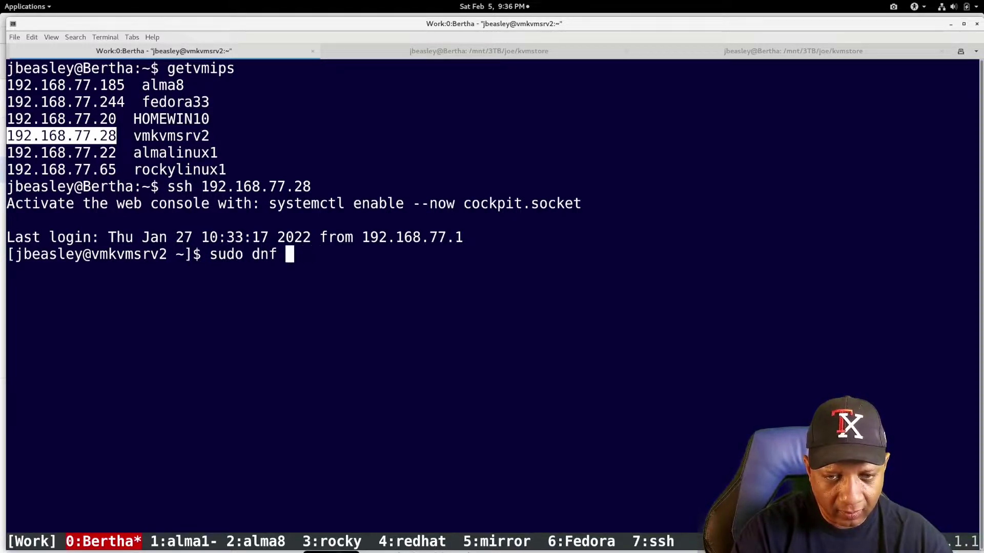
{"action": "type", "text": "makecache"}
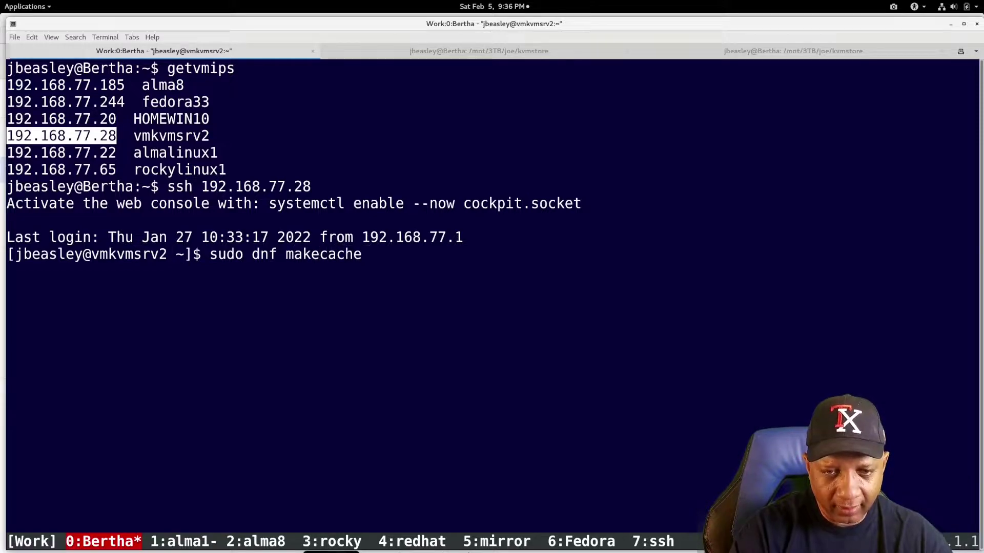
{"action": "key", "text": "Return"}
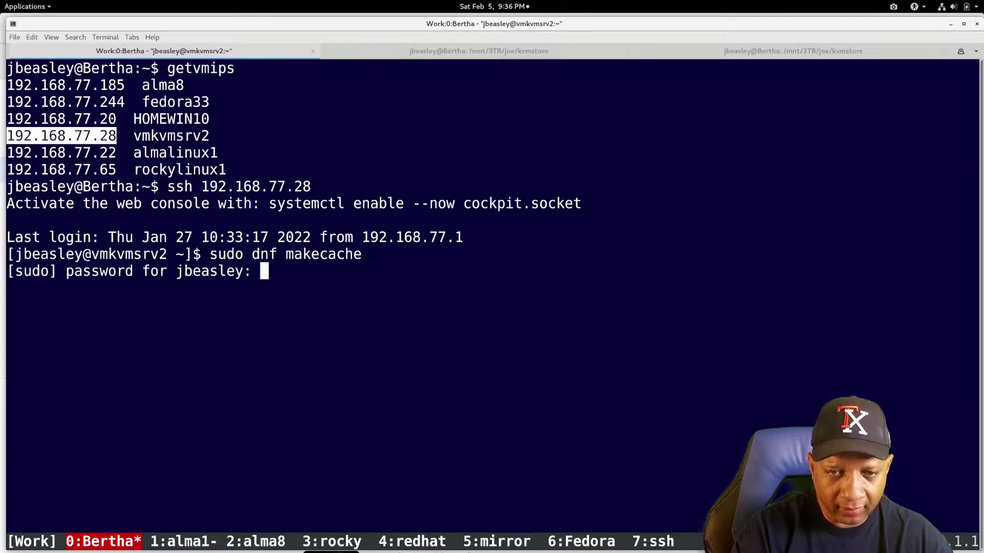
{"action": "key", "text": "Return"}
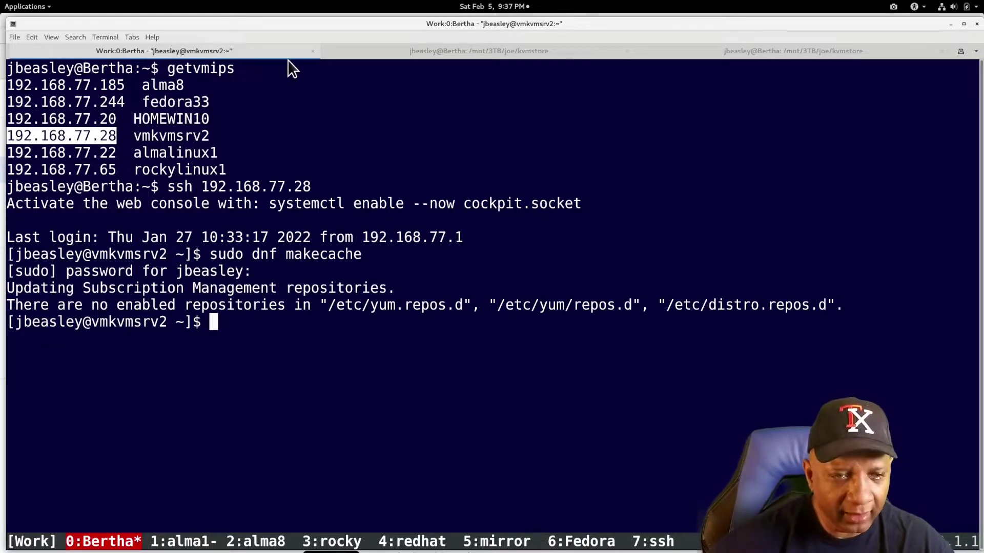
- Shrink the terminal and switch to the other Red Hat portal tab in the browser
{"action": "left_click_drag", "start_coordinate": [364, 24], "coordinate": [634, 272]}
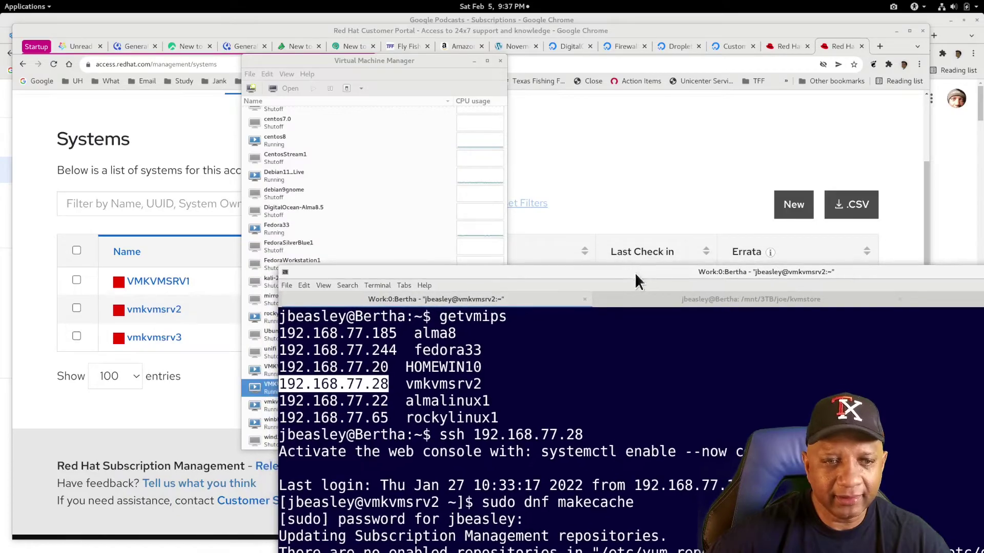
{"action": "left_click", "coordinate": [94, 103]}
{"action": "left_click", "coordinate": [779, 45]}
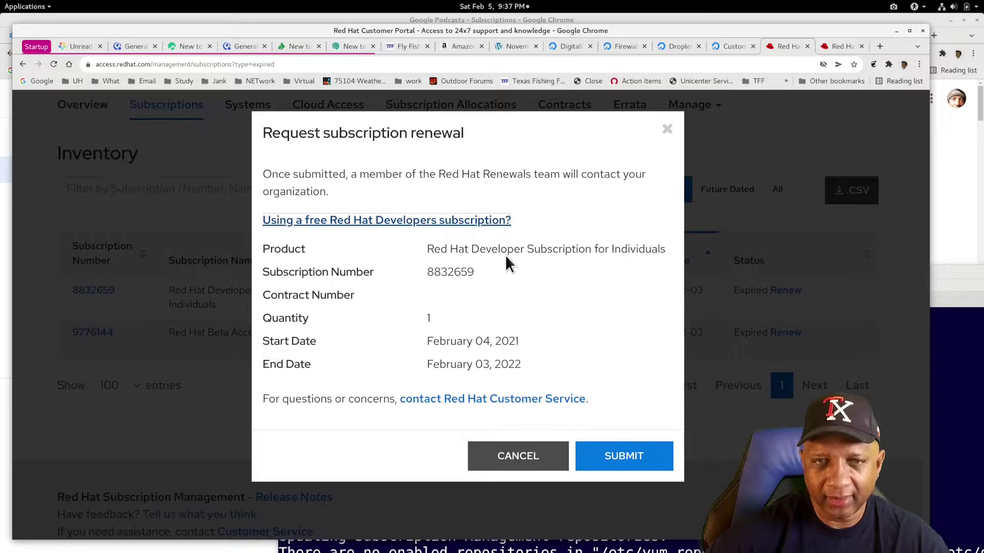
- Copy the article's troubleshooting subscription-manager commands and move the vmkvmsrv2 terminal back over the browser
{"action": "left_click", "coordinate": [438, 222]}
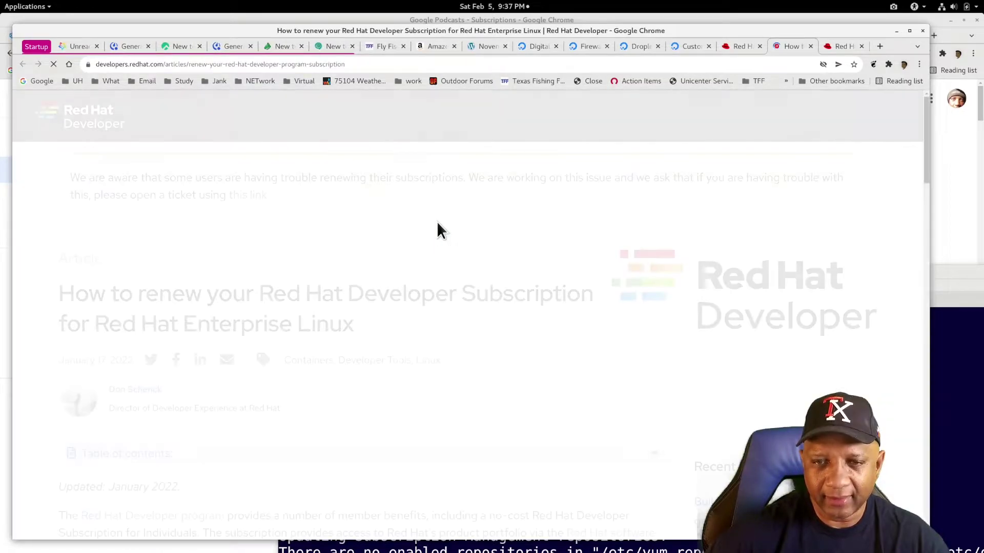
{"action": "scroll", "coordinate": [399, 343], "scroll_direction": "down", "scroll_amount": 2}
{"action": "scroll", "coordinate": [399, 343], "scroll_direction": "down", "scroll_amount": 15}
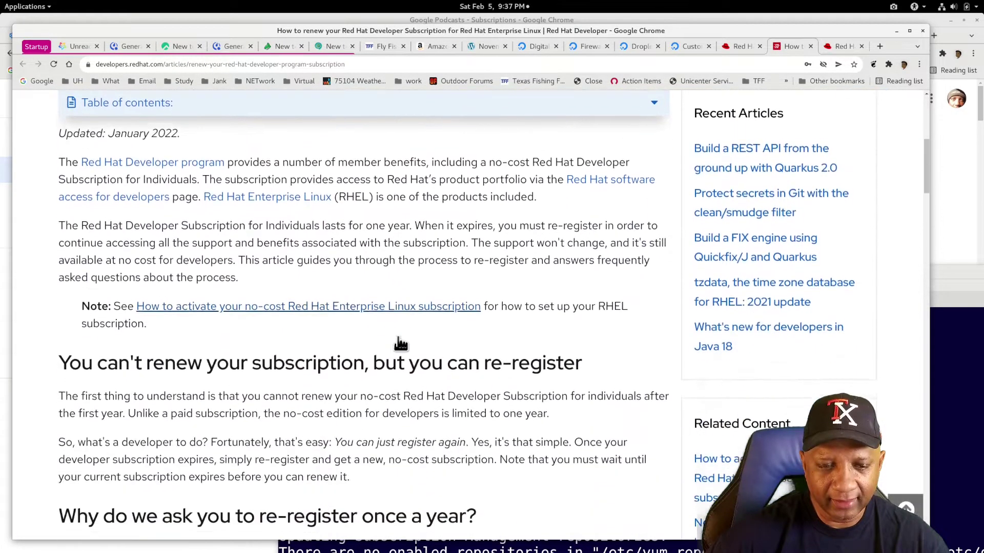
{"action": "scroll", "coordinate": [394, 333], "scroll_direction": "down", "scroll_amount": 2}
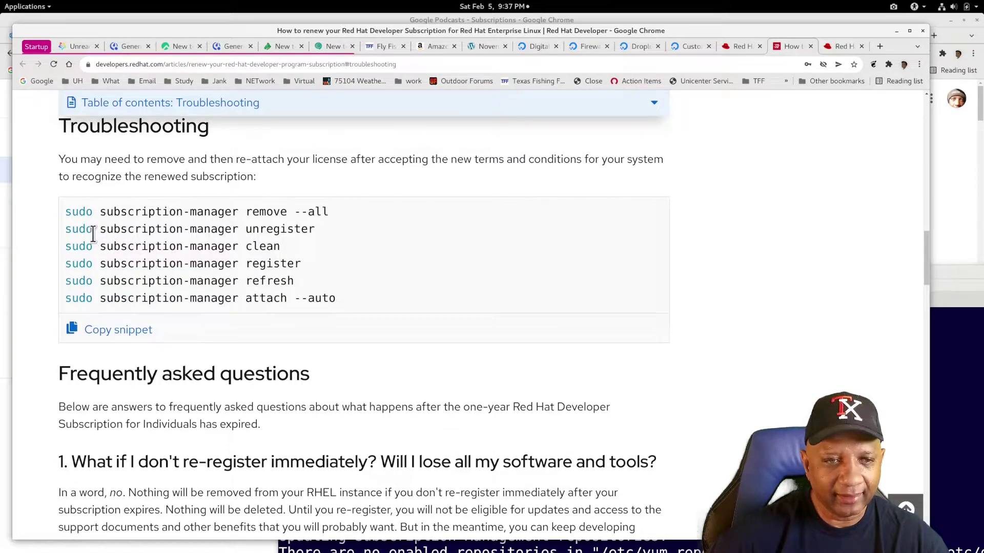
{"action": "left_click", "coordinate": [104, 334]}
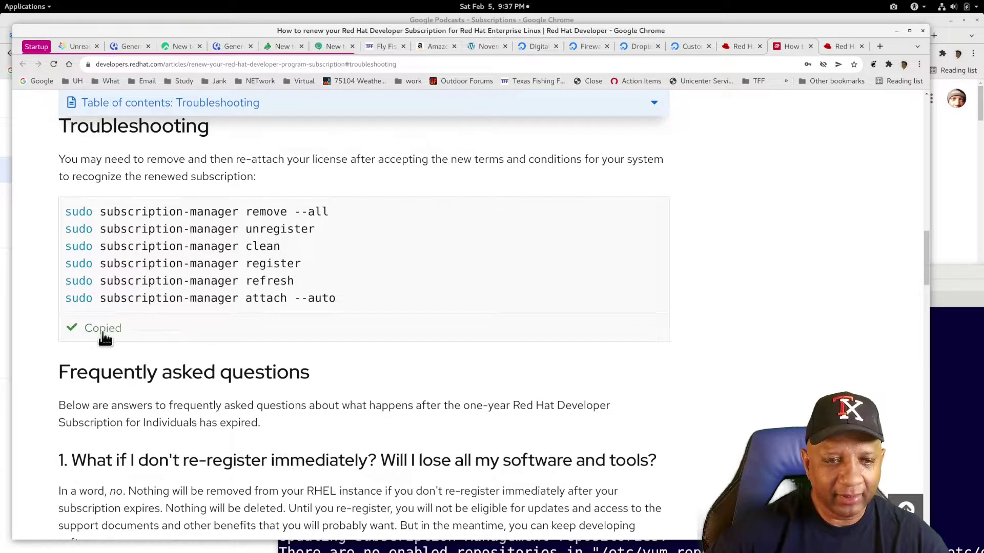
{"action": "left_click", "coordinate": [971, 369]}
{"action": "left_click_drag", "start_coordinate": [629, 274], "coordinate": [363, 39]}
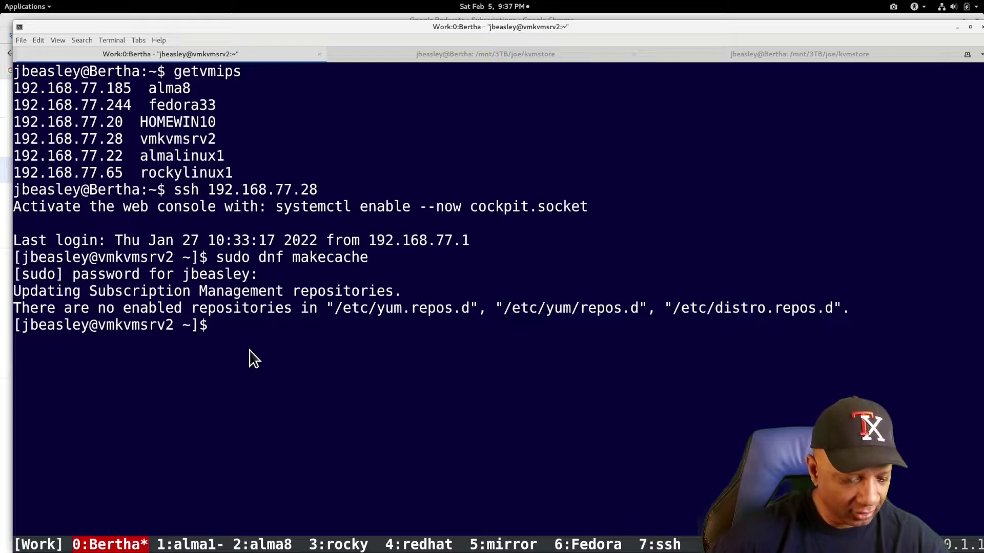
- Run the pasted remove, unregister and clean commands on vmkvmsrv2, aborting the registration Password prompt
{"action": "type", "text": "sudo subscription-manager remove --all"}
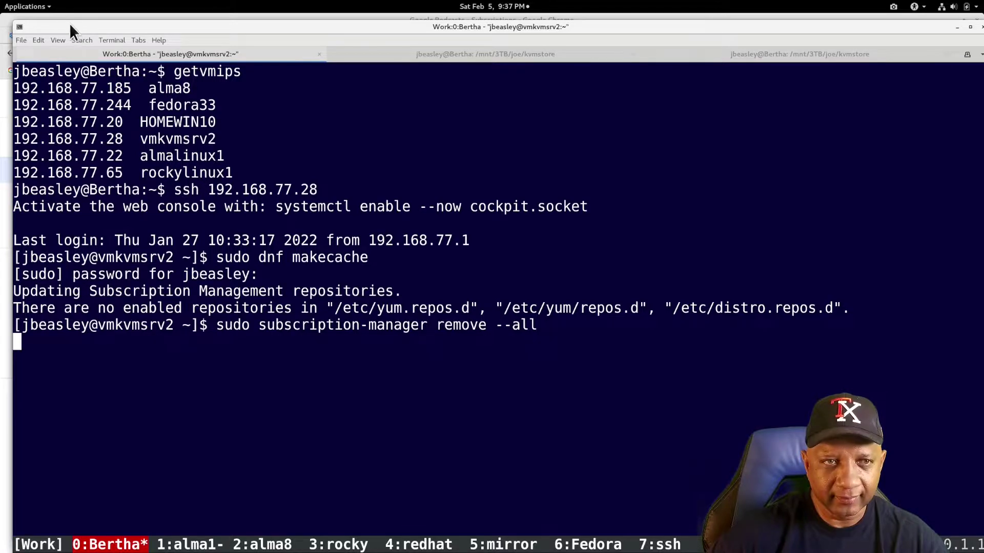
{"action": "left_click_drag", "start_coordinate": [69, 27], "coordinate": [274, 45]}
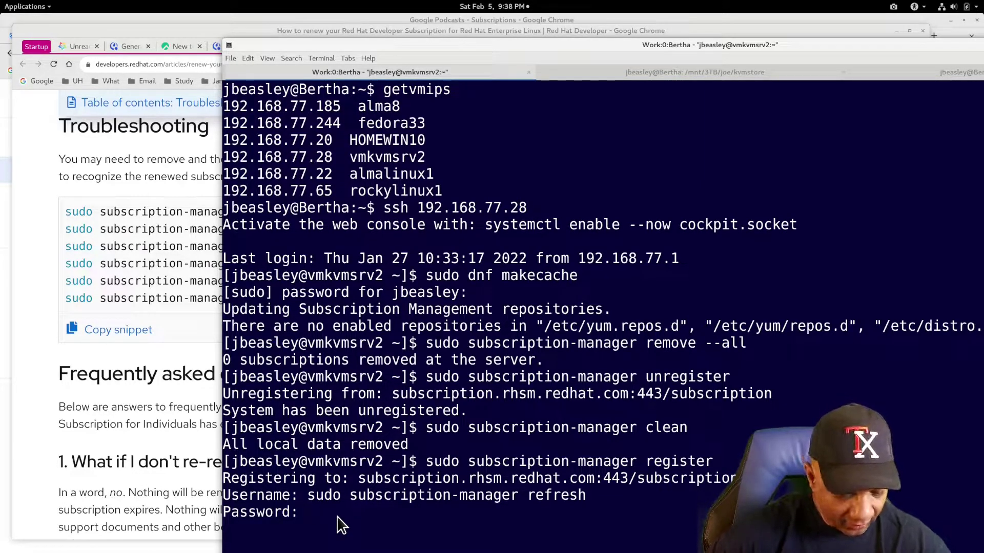
{"action": "key", "text": "ctrl+c"}
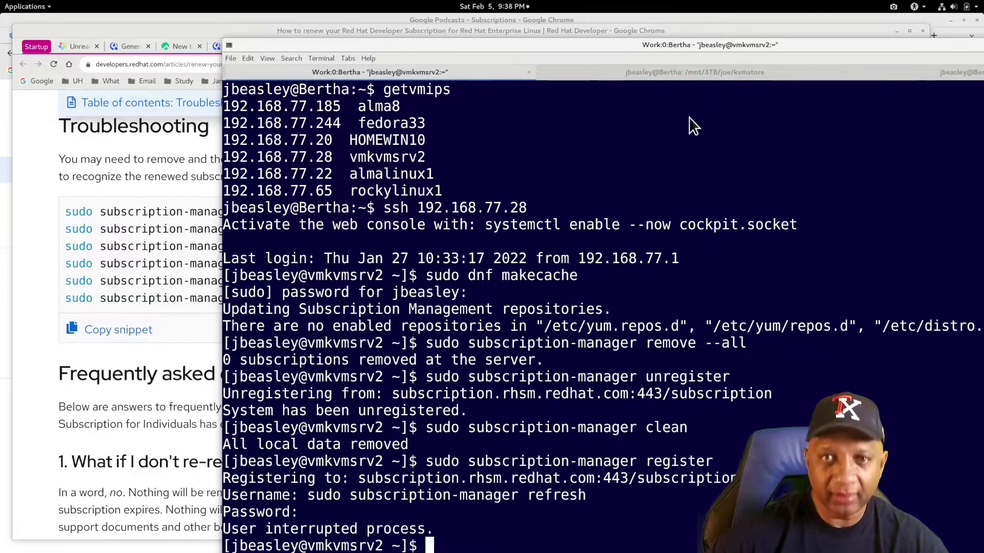
{"action": "left_click_drag", "start_coordinate": [694, 44], "coordinate": [731, 154]}
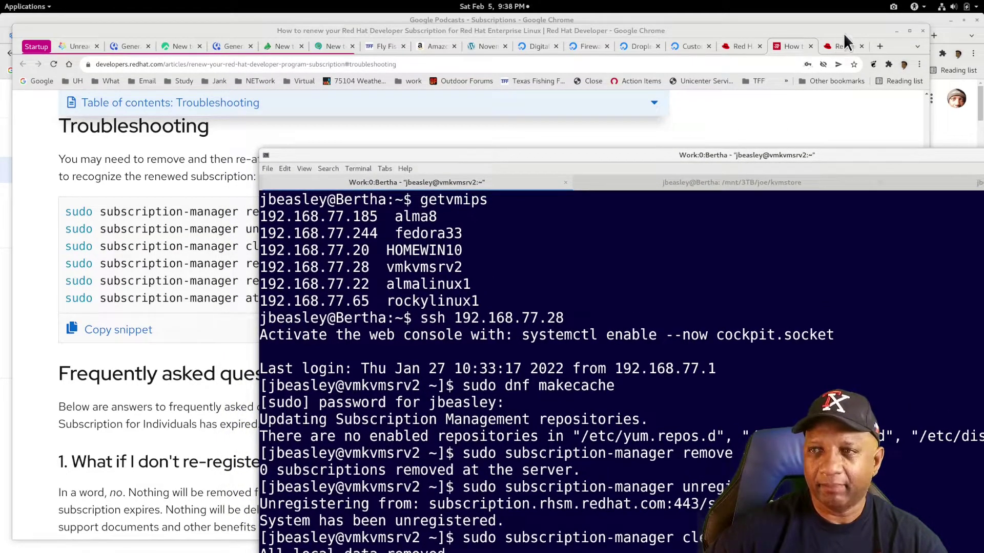
- Move the browser aside, enlarge the terminal and add blank prompts to push old output up
{"action": "left_click_drag", "start_coordinate": [843, 33], "coordinate": [20, 149]}
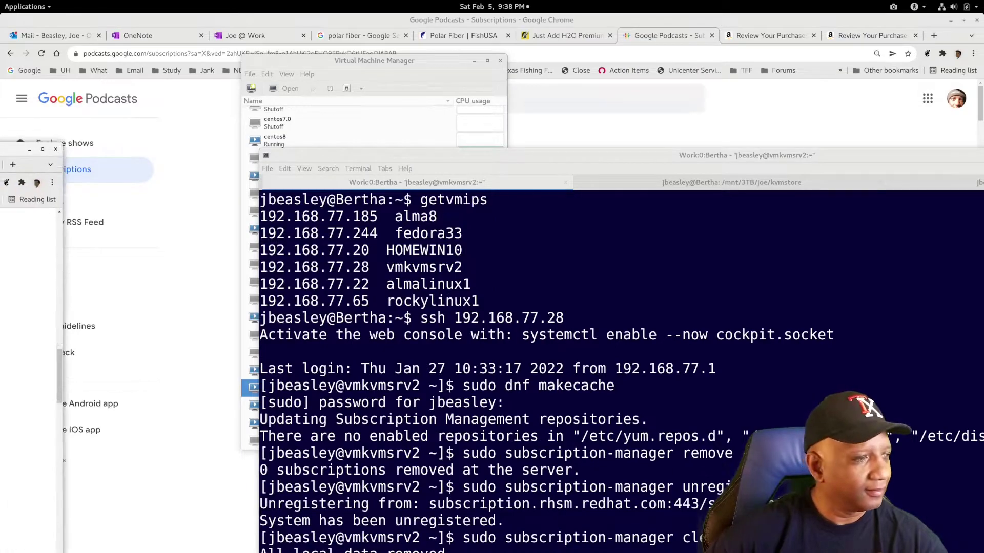
{"action": "left_click", "coordinate": [29, 149]}
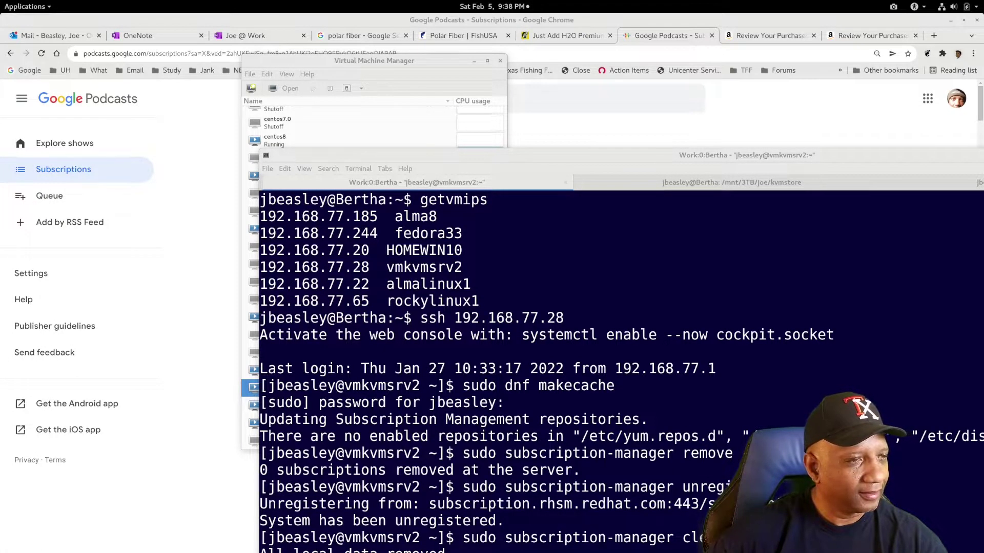
{"action": "left_click_drag", "start_coordinate": [727, 155], "coordinate": [562, 26]}
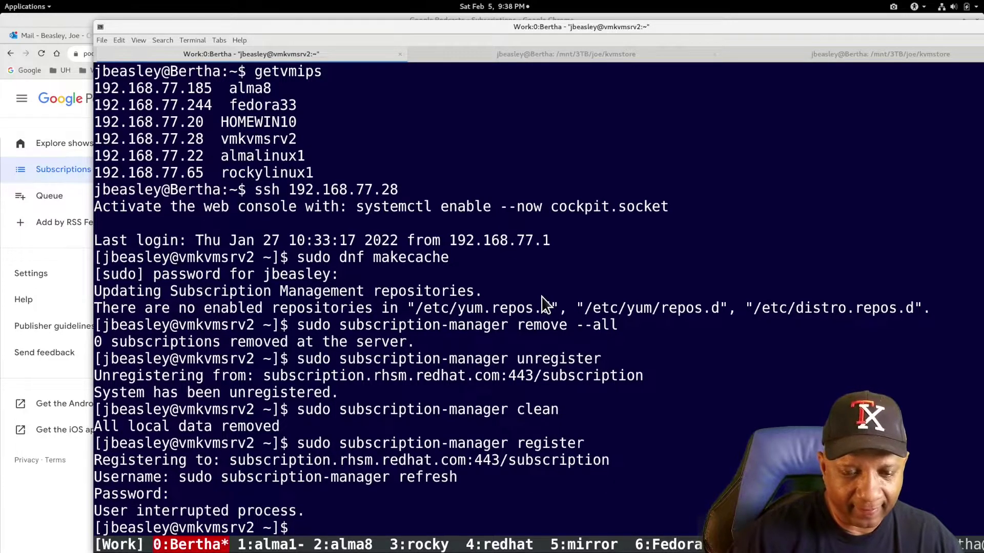
{"action": "key", "text": "Return"}
{"action": "key", "text": "Return"}
{"action": "key", "text": "Return"}
{"action": "key", "text": "Return"}
{"action": "key", "text": "Return"}
{"action": "key", "text": "Return"}
{"action": "key", "text": "Return"}
{"action": "key", "text": "Return"}
{"action": "key", "text": "Return"}
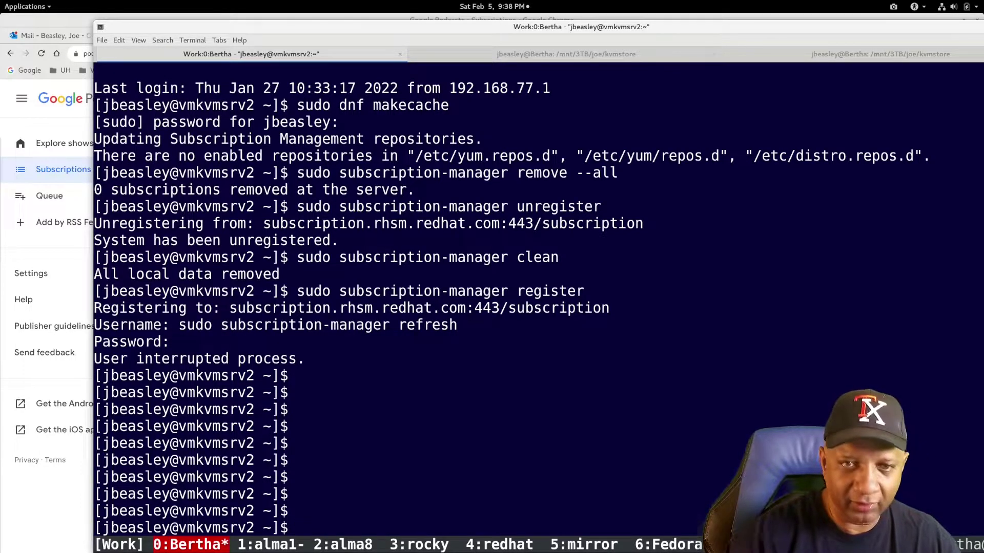
- Bring Chrome back to the Red Hat subscriptions tab showing the renewal request
{"action": "key", "text": "super"}
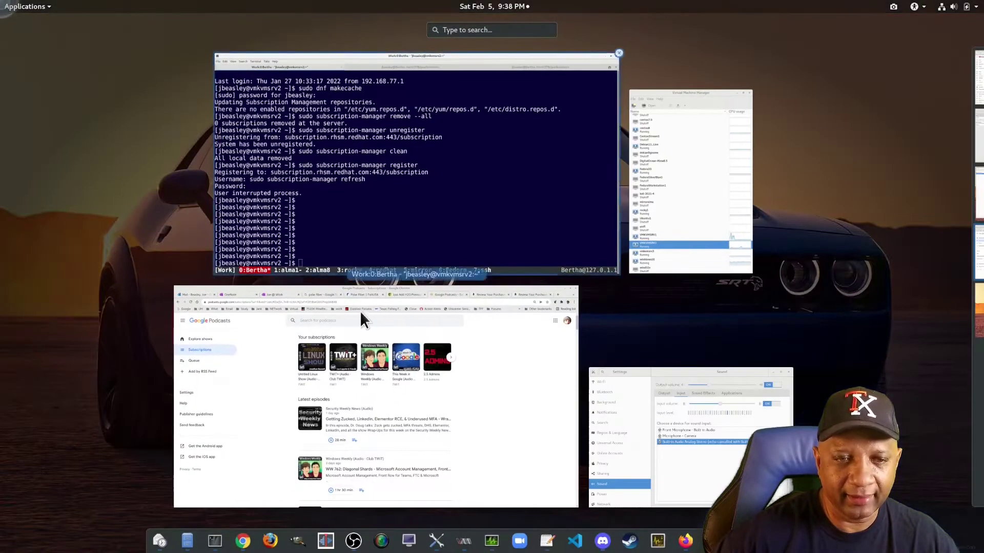
{"action": "left_click", "coordinate": [574, 423]}
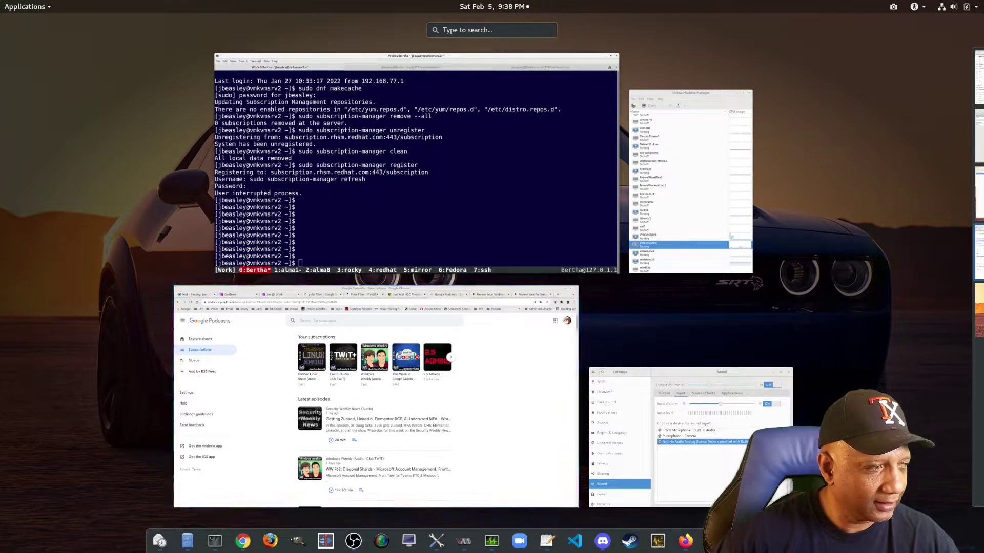
{"action": "left_click", "coordinate": [566, 75]}
- Copy the six subscription-manager commands from the article's Troubleshooting section, then minimize Chrome
{"action": "scroll", "coordinate": [441, 283], "scroll_direction": "down", "scroll_amount": 3}
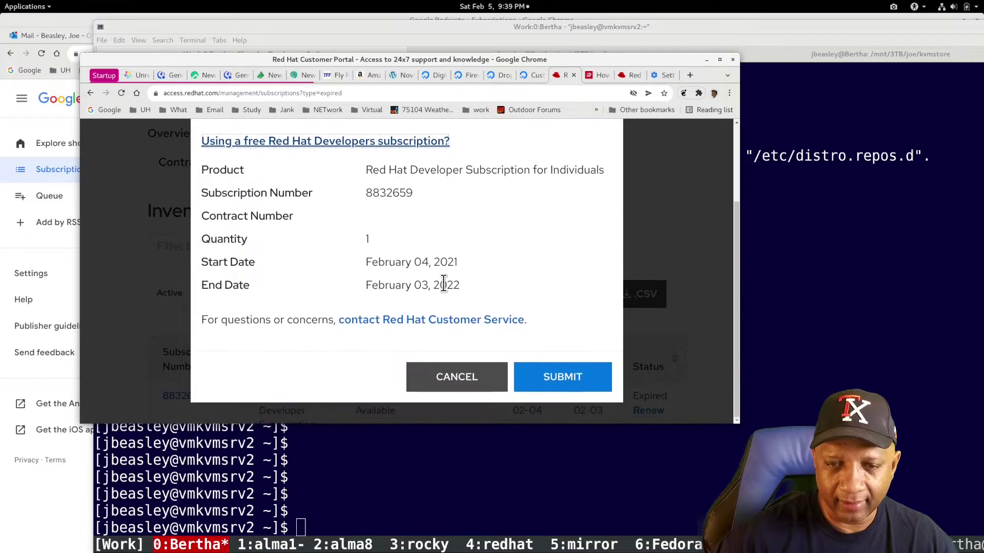
{"action": "scroll", "coordinate": [443, 283], "scroll_direction": "up", "scroll_amount": 1}
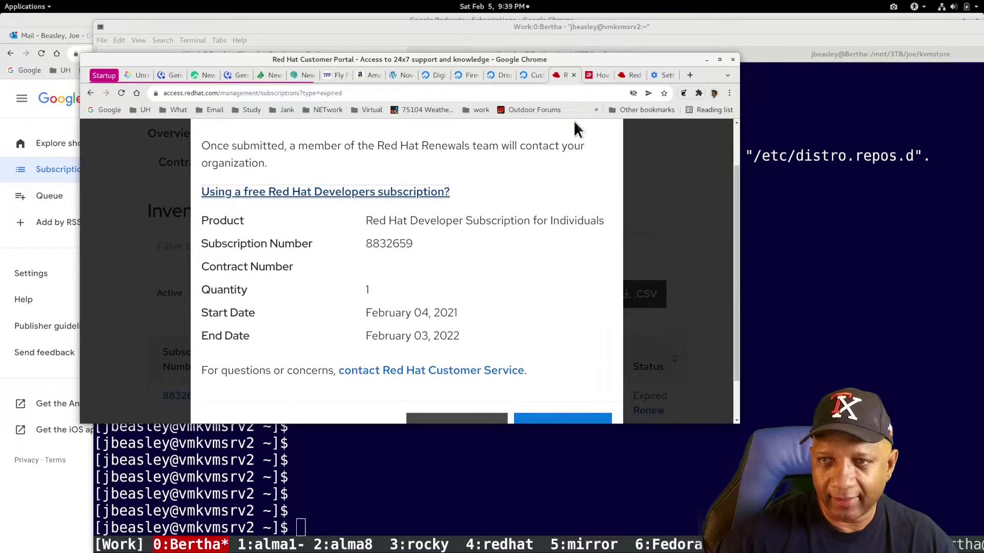
{"action": "left_click", "coordinate": [598, 77]}
{"action": "scroll", "coordinate": [185, 323], "scroll_direction": "down", "scroll_amount": 3}
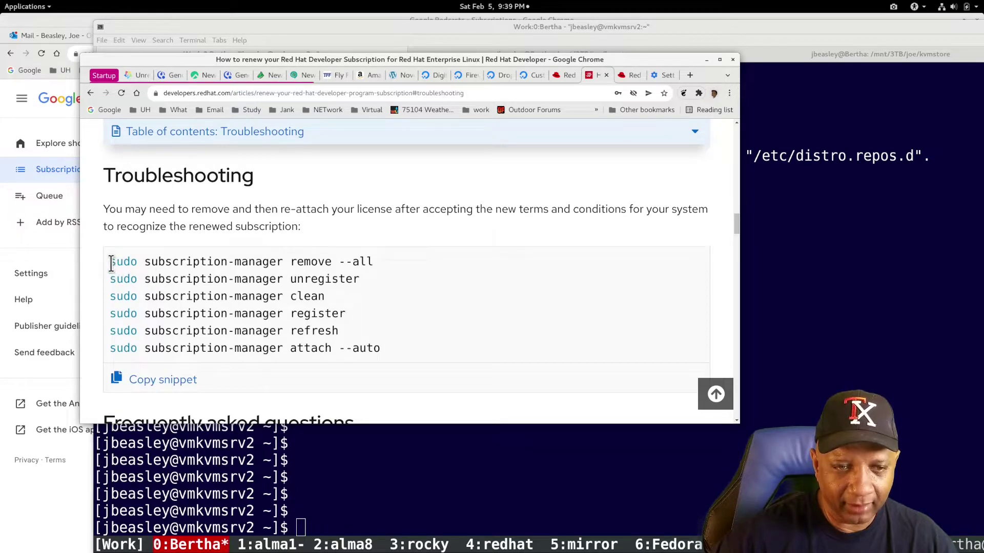
{"action": "left_click_drag", "start_coordinate": [111, 263], "coordinate": [496, 367]}
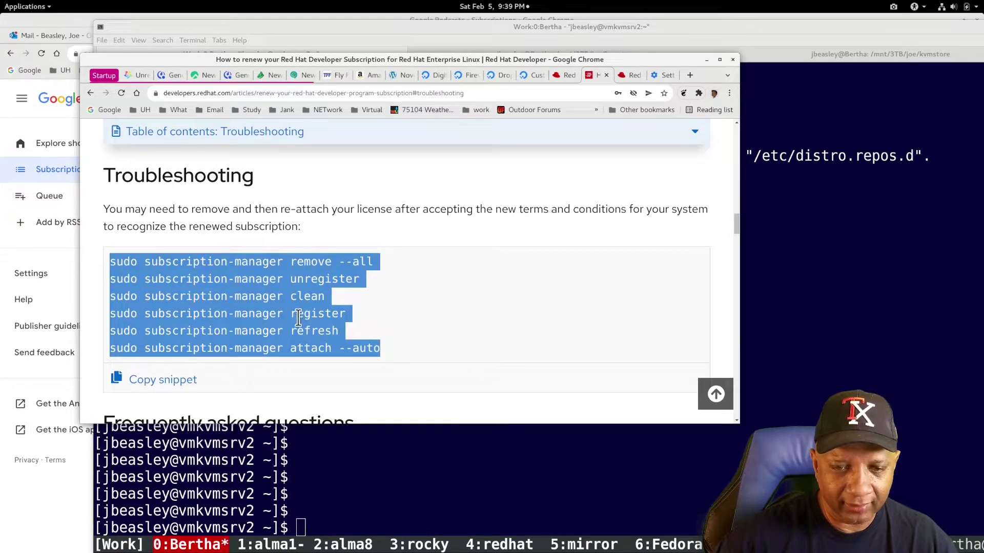
{"action": "left_click", "coordinate": [182, 382]}
{"action": "left_click", "coordinate": [706, 59]}
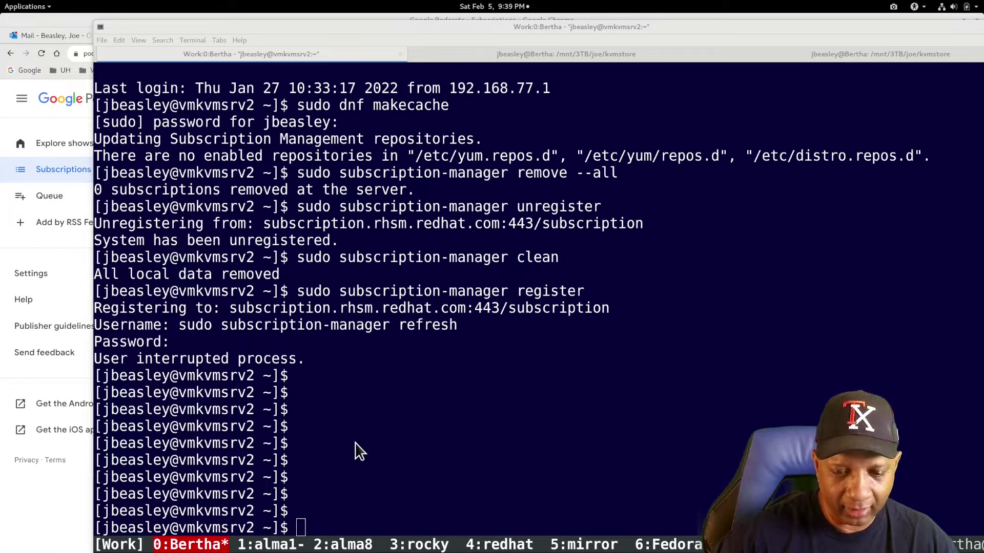
- Paste the cleanup commands, abort the stray Password prompt, then run sudo subscription-manager remove --all
{"action": "key", "text": "ctrl+shift+v"}
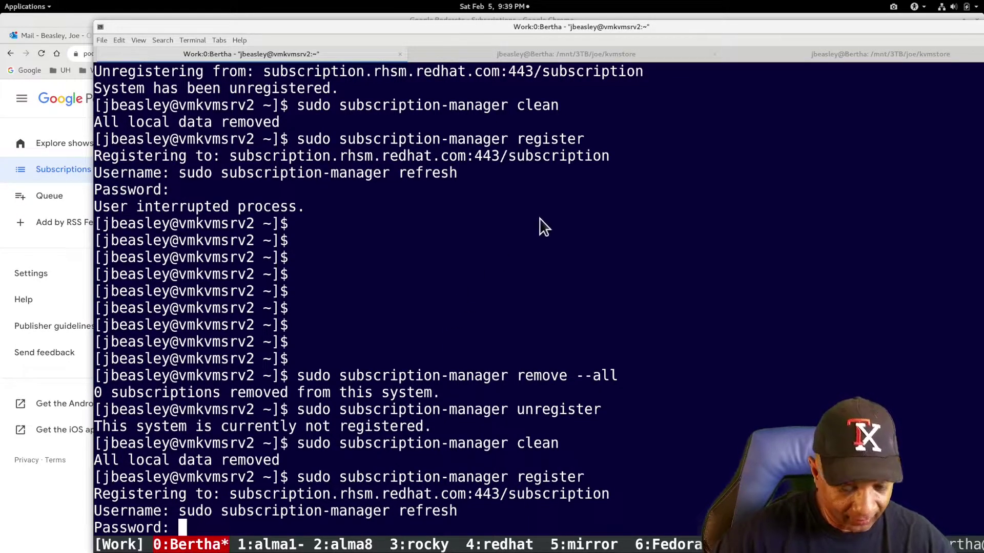
{"action": "key", "text": "ctrl+c"}
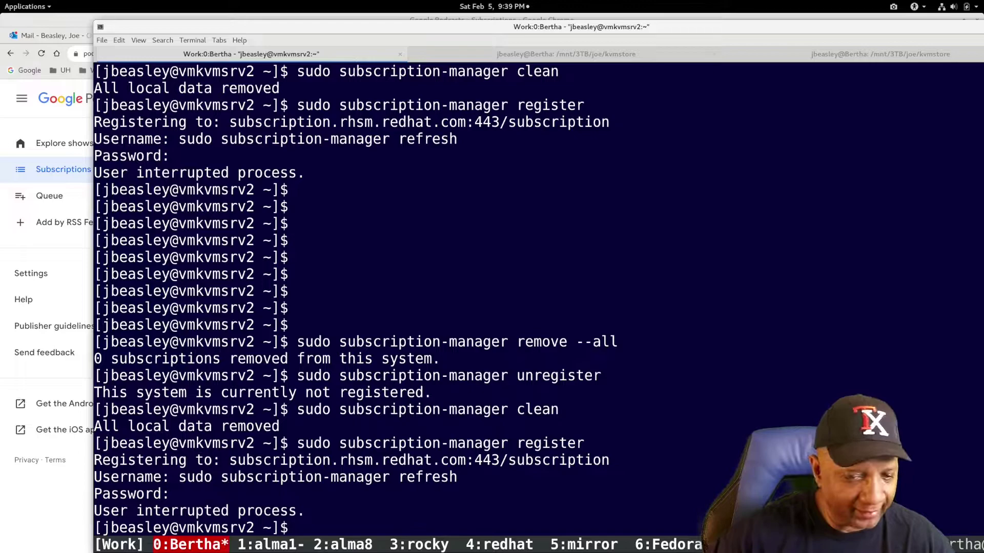
{"action": "key", "text": "Return"}
{"action": "key", "text": "Return"}
{"action": "key", "text": "Return"}
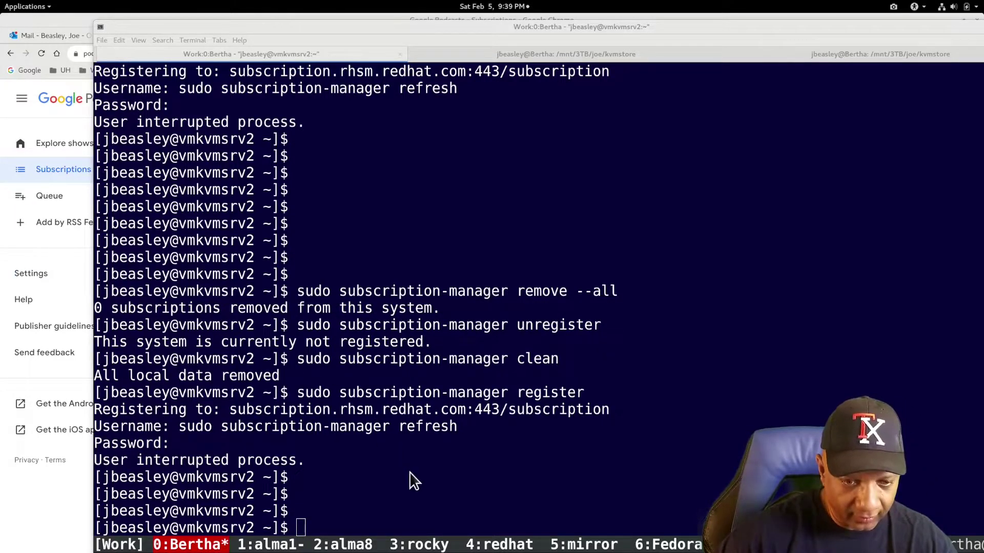
{"action": "middle_click", "coordinate": [395, 488]}
{"action": "key", "text": "Return"}
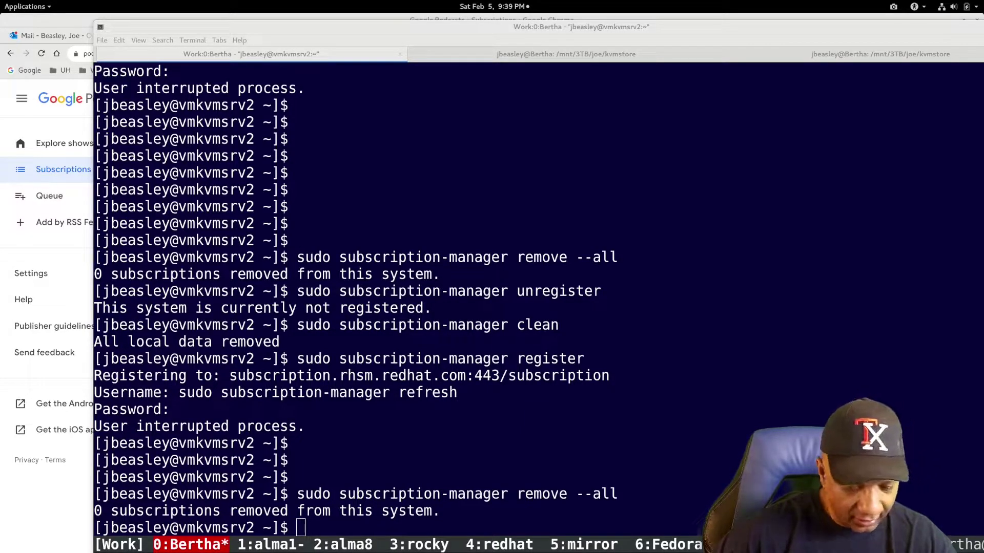
- Run subscription-manager unregister and then clean on vmkvmsrv2, ending with 'All local data removed'
{"action": "left_click", "coordinate": [358, 525]}
{"action": "key", "text": "ctrl+shift+v"}
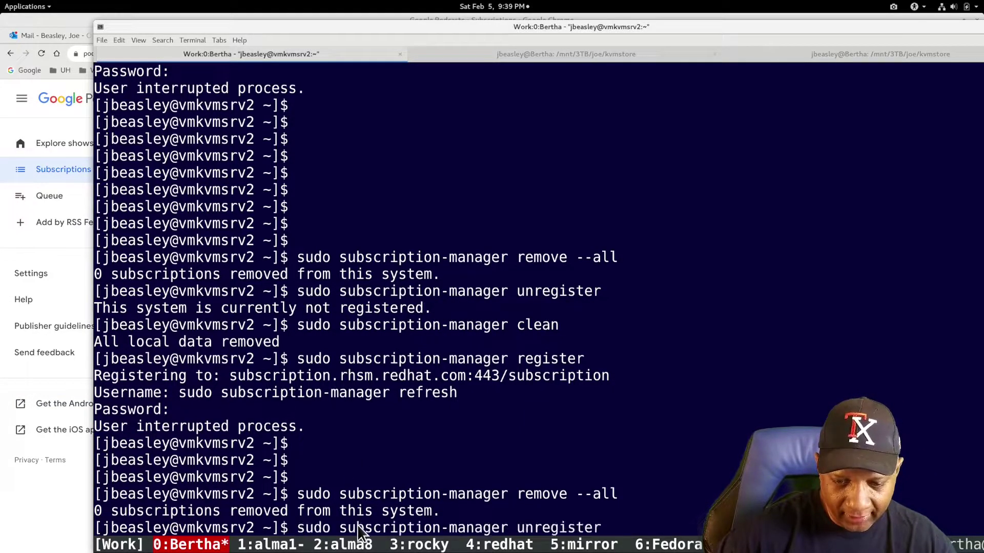
{"action": "key", "text": "Return"}
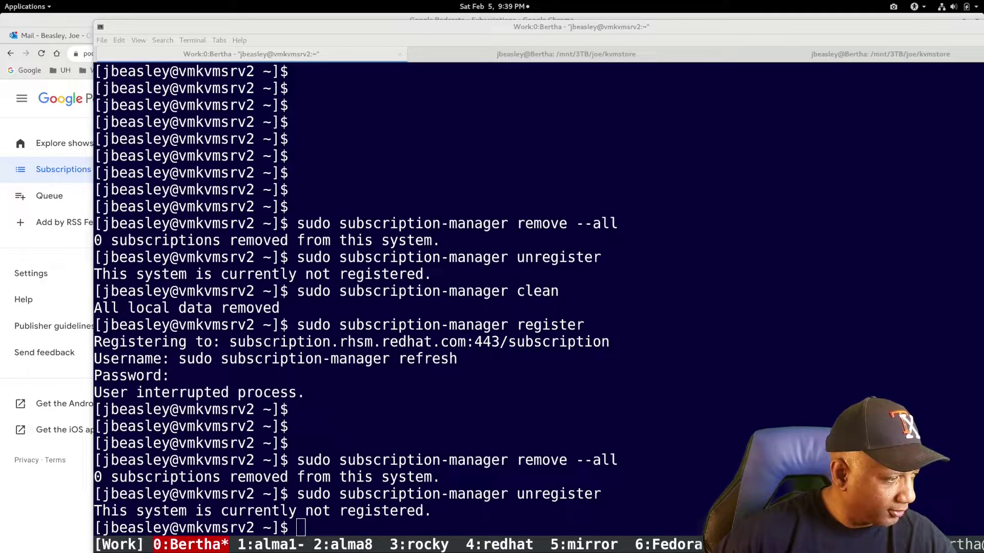
{"action": "left_click", "coordinate": [402, 522]}
{"action": "key", "text": "Return"}
{"action": "key", "text": "Up"}
{"action": "key", "text": "Up"}
{"action": "key", "text": "Up"}
{"action": "key", "text": "Up"}
{"action": "key", "text": "Return"}
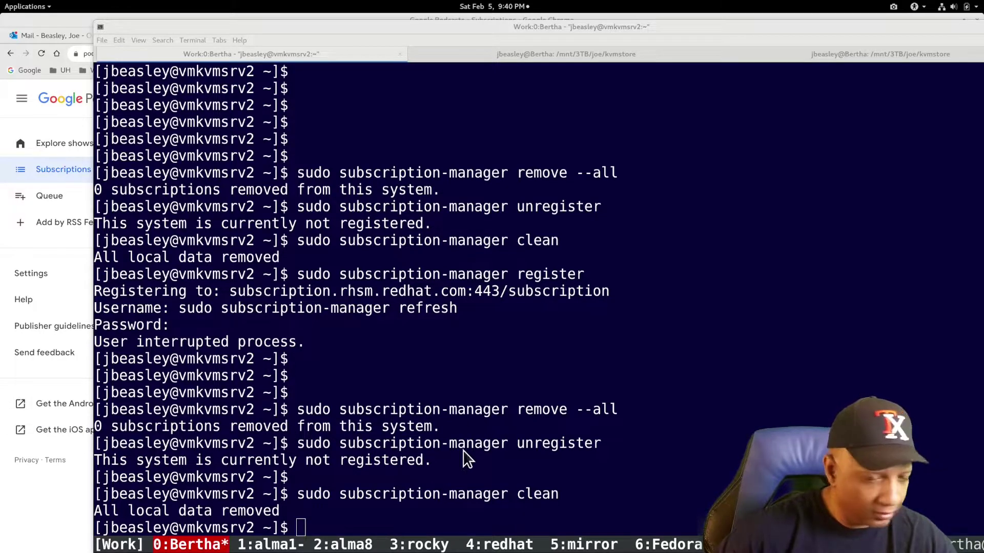
- Rerun subscription-manager register on vmkvmsrv2, entering the Red Hat account username and password
{"action": "left_click", "coordinate": [323, 523]}
{"action": "key", "text": "Up"}
{"action": "key", "text": "Up"}
{"action": "key", "text": "Up"}
{"action": "key", "text": "Up"}
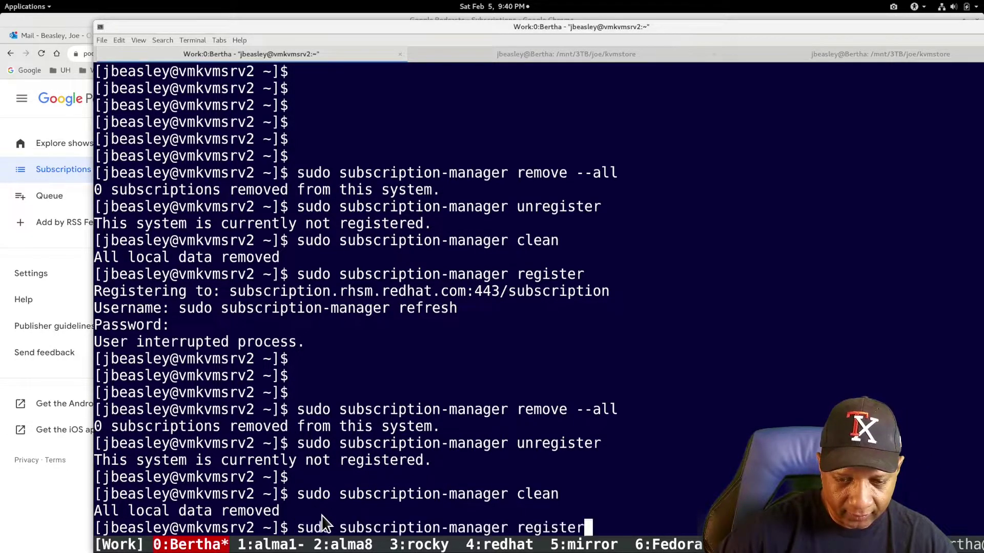
{"action": "key", "text": "Return"}
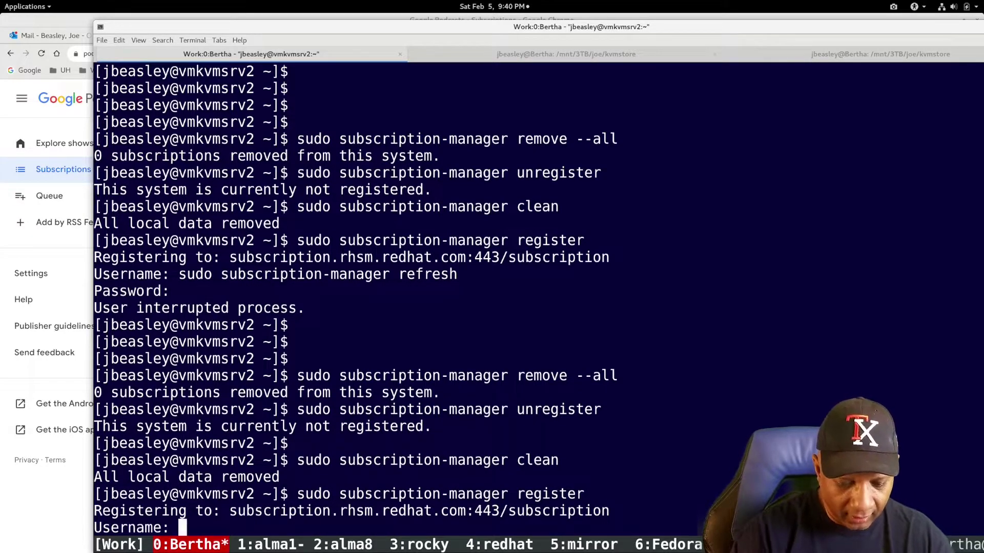
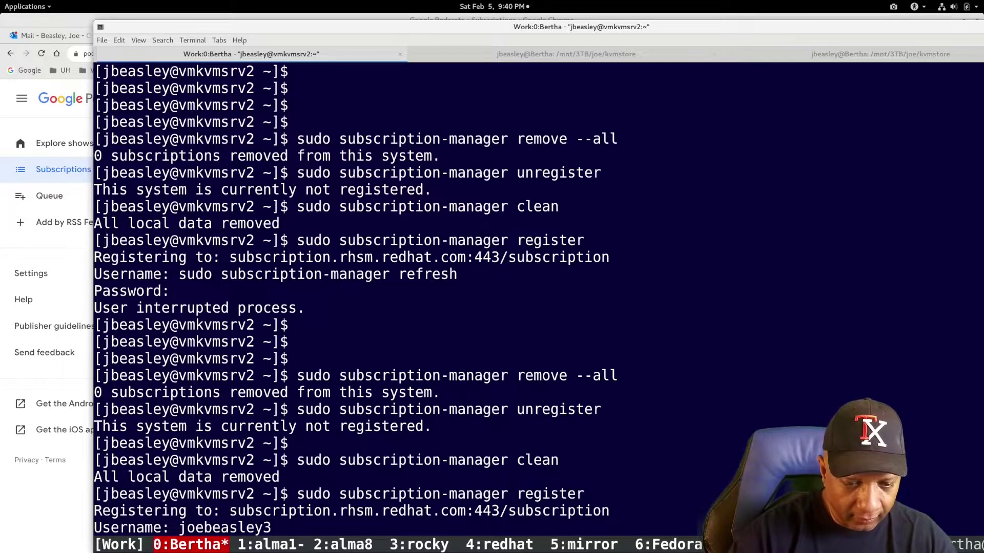
{"action": "key", "text": "Return"}
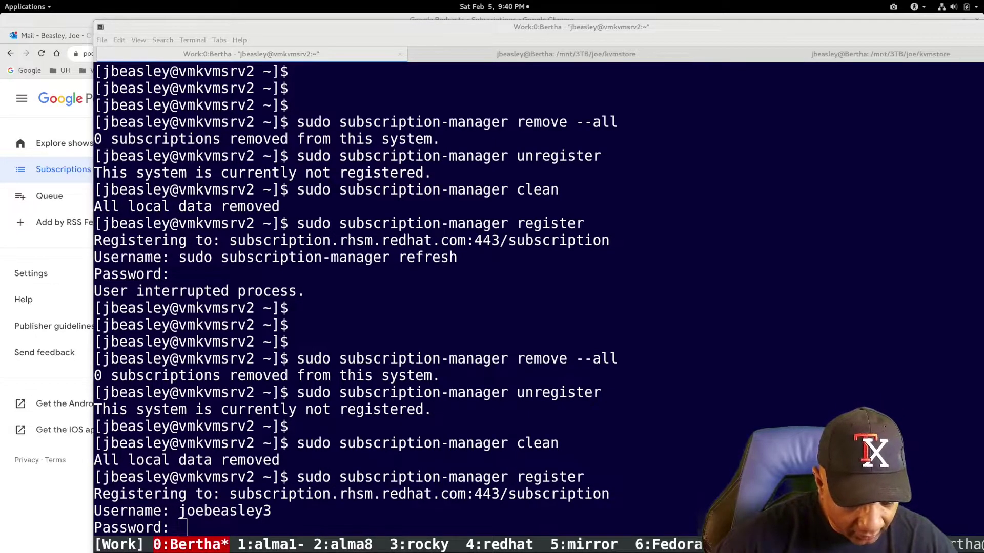
{"action": "left_click", "coordinate": [237, 523]}
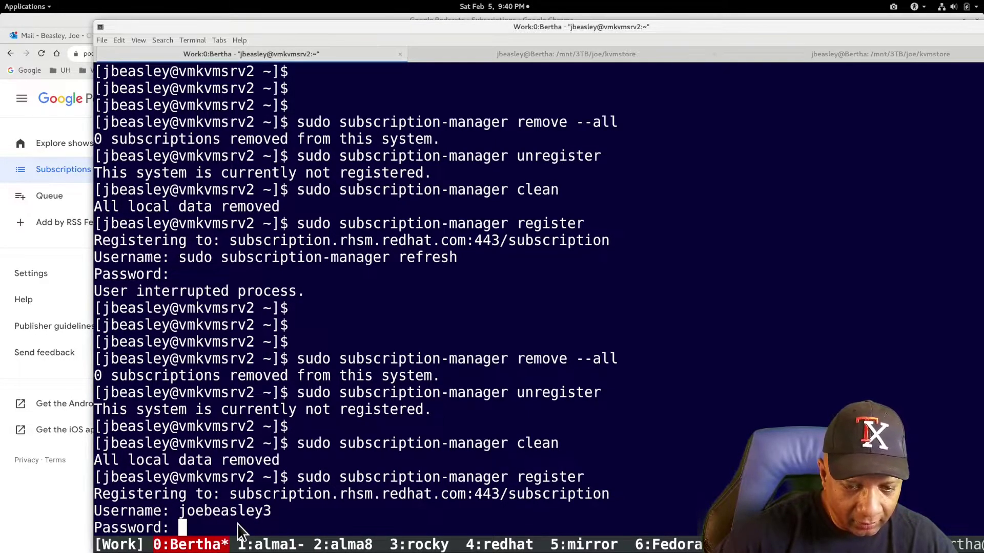
{"action": "key", "text": "Return"}
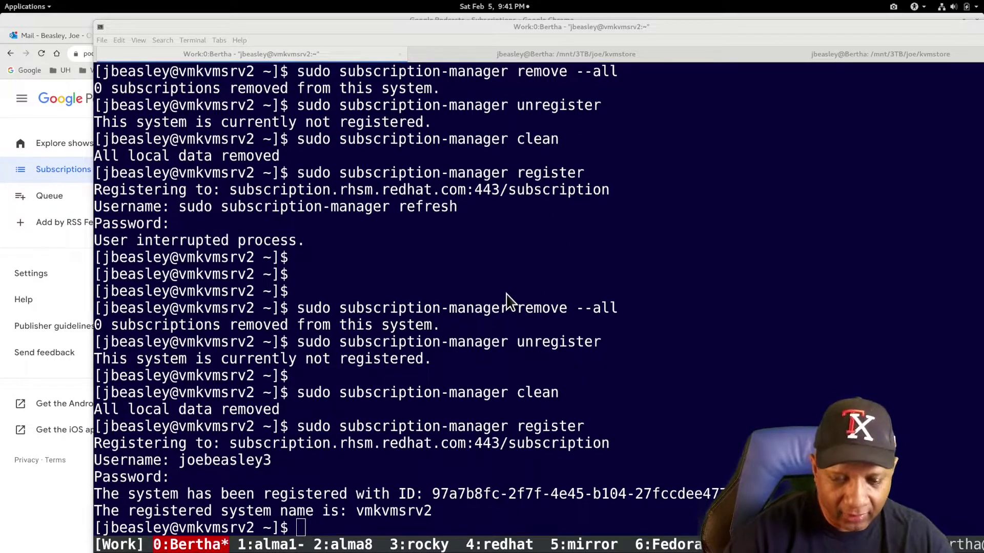
- Exit the vmkvmsrv2 session and rerun getvmips to list the VM IP addresses
{"action": "type", "text": "exit"}
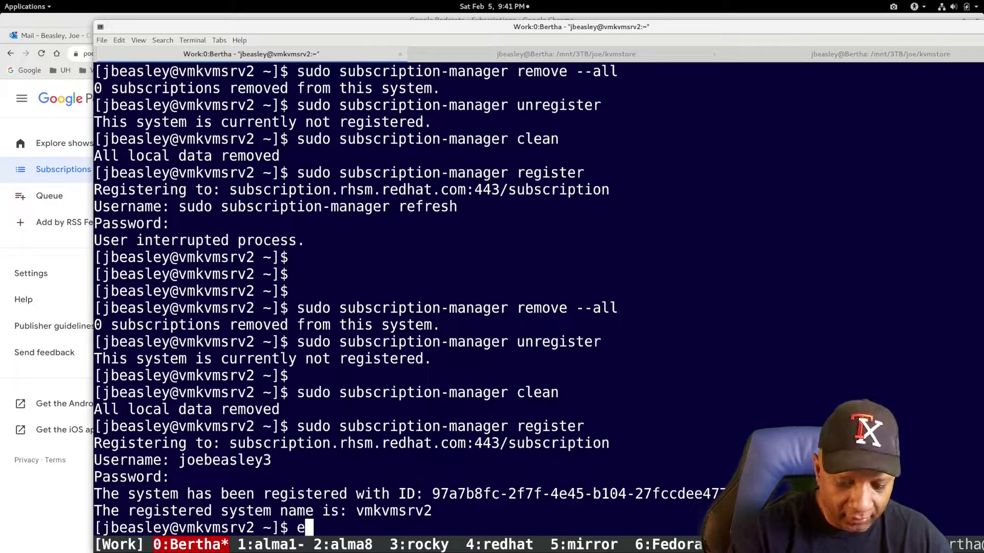
{"action": "key", "text": "Return"}
{"action": "key", "text": "Up"}
{"action": "key", "text": "Up"}
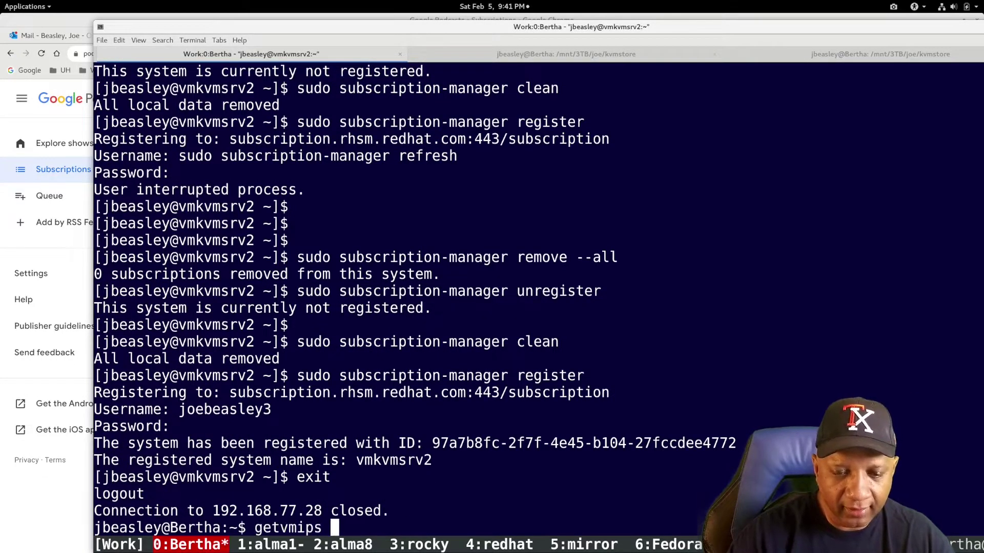
{"action": "key", "text": "Return"}
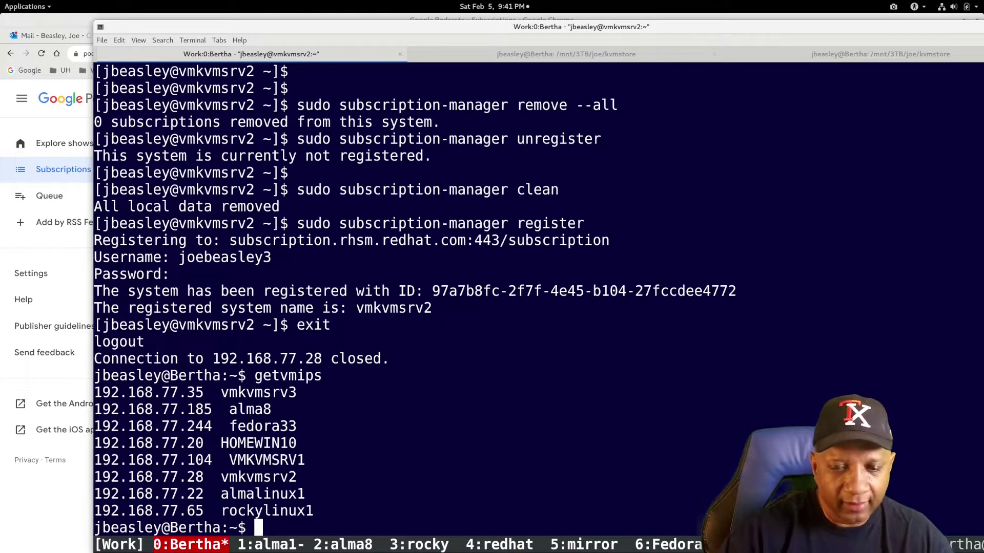
- SSH into vmkvmsrv3 at 192.168.77.35 and enter the login password
{"action": "type", "text": "ssh root"}
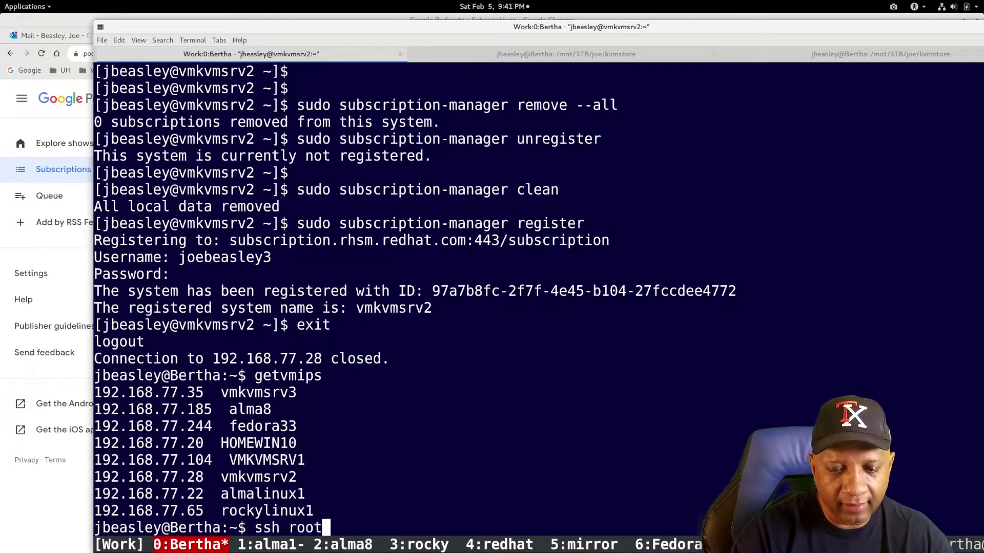
{"action": "key", "text": "BackSpace"}
{"action": "key", "text": "BackSpace"}
{"action": "key", "text": "BackSpace"}
{"action": "key", "text": "BackSpace"}
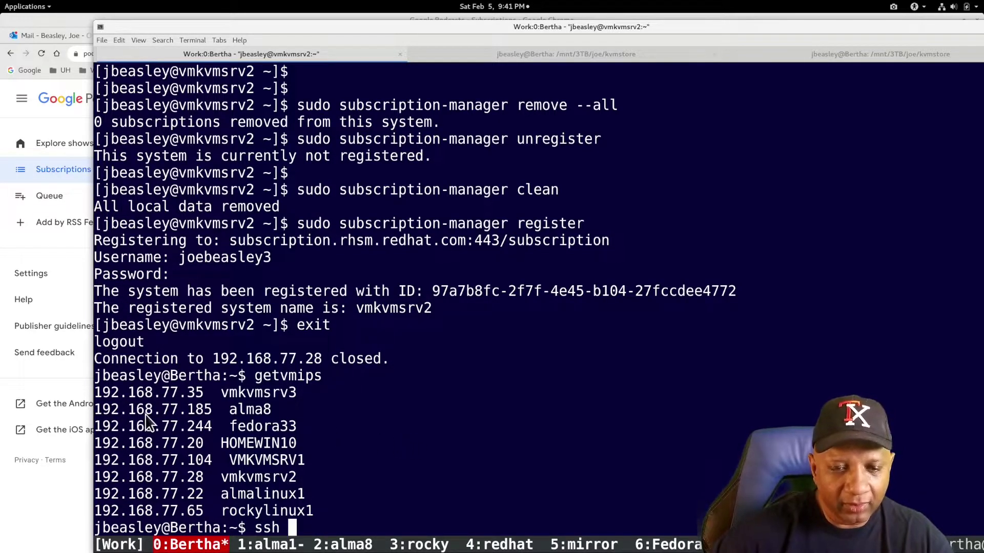
{"action": "double_click", "coordinate": [171, 396]}
{"action": "middle_click", "coordinate": [171, 396]}
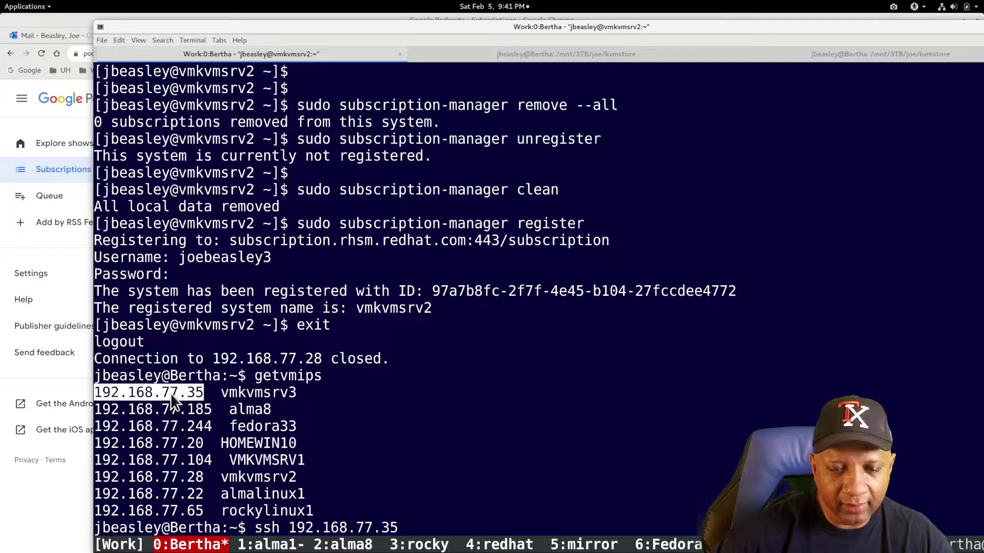
{"action": "key", "text": "Return"}
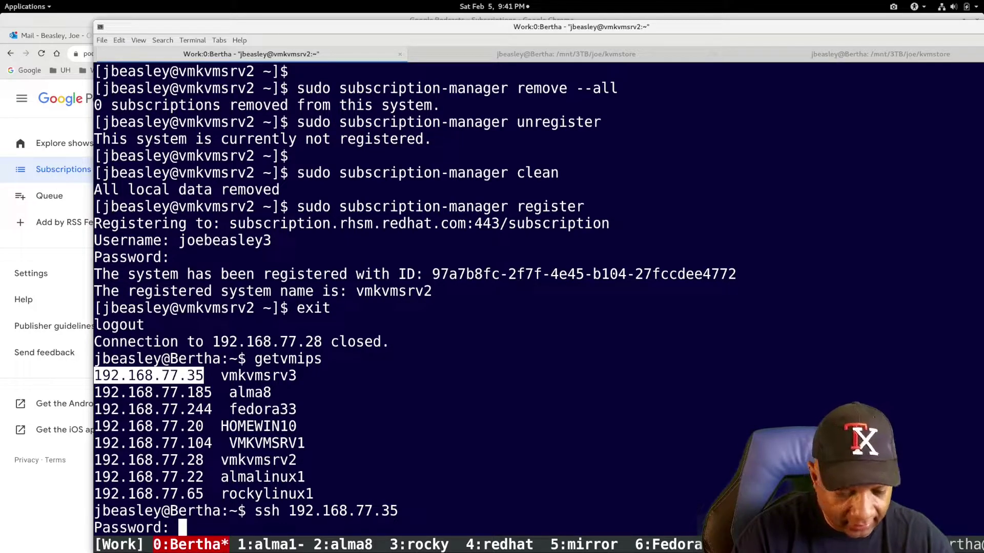
{"action": "key", "text": "Return"}
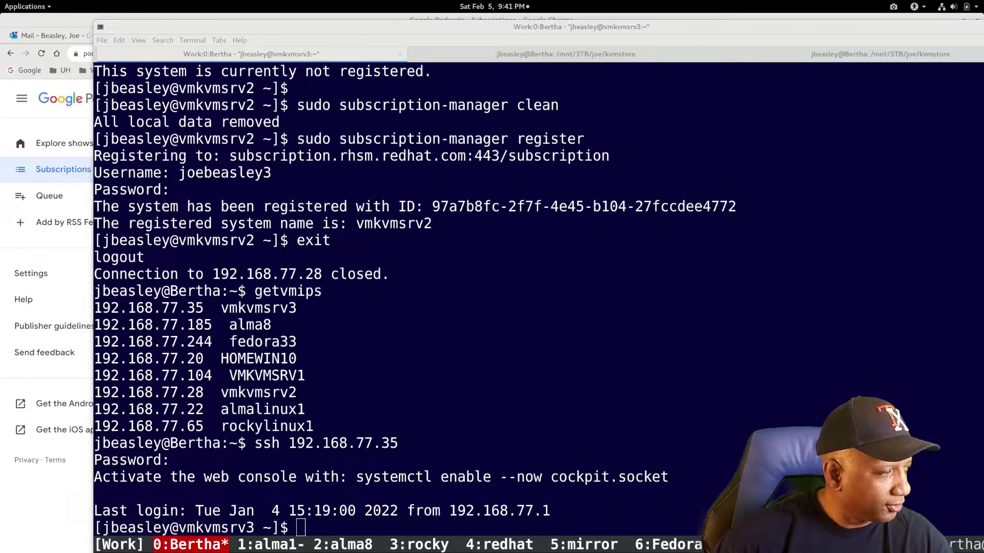
- Try sudo subscription-manager remove --all on vmkvmsrv3, then switch to the root user with su root
{"action": "left_click", "coordinate": [333, 508]}
{"action": "key", "text": "ctrl+shift+v"}
{"action": "key", "text": "Return"}
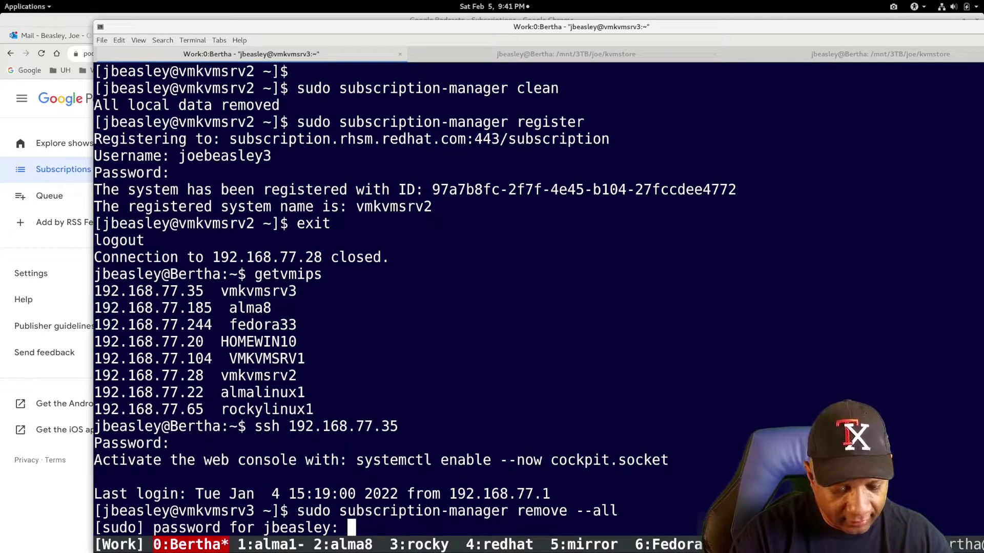
{"action": "key", "text": "Return"}
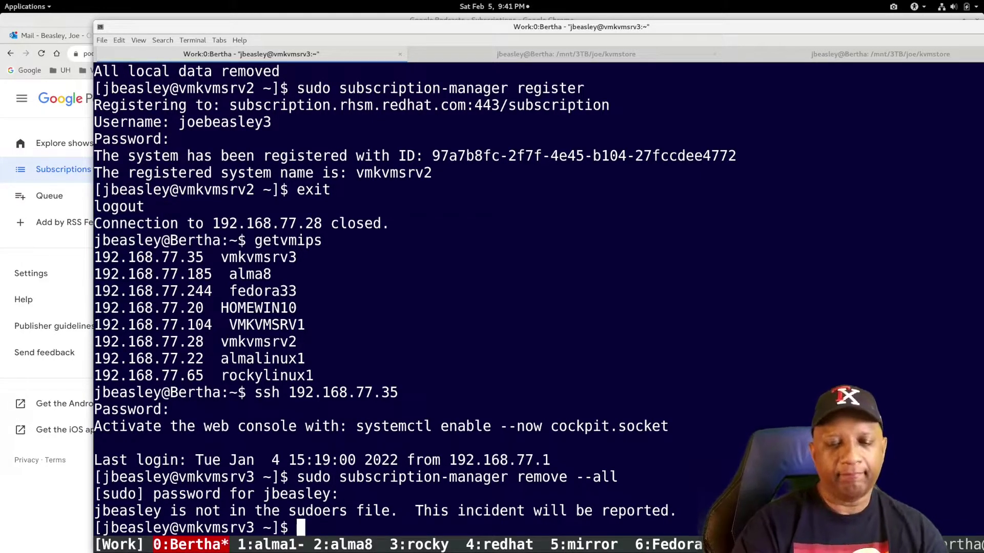
{"action": "type", "text": "su"}
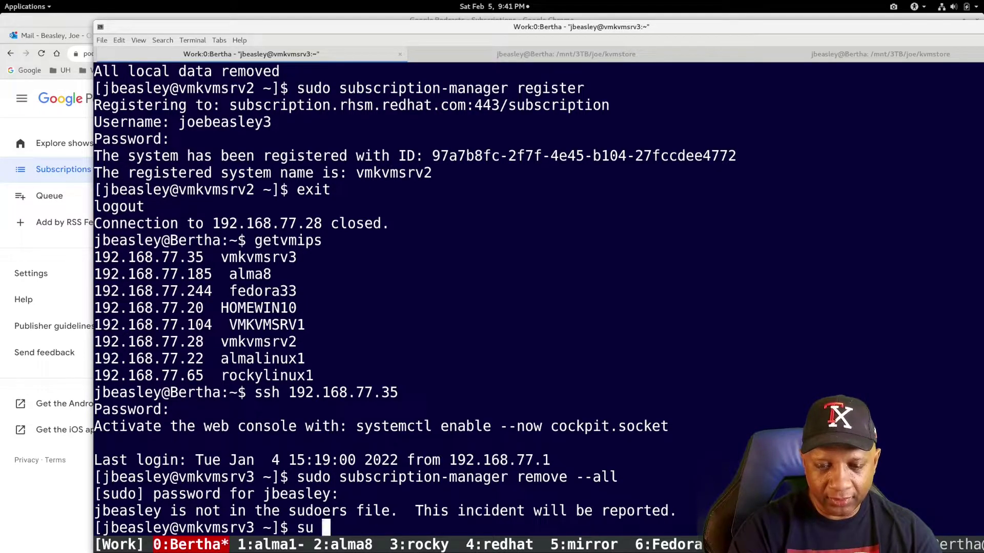
{"action": "type", "text": "root"}
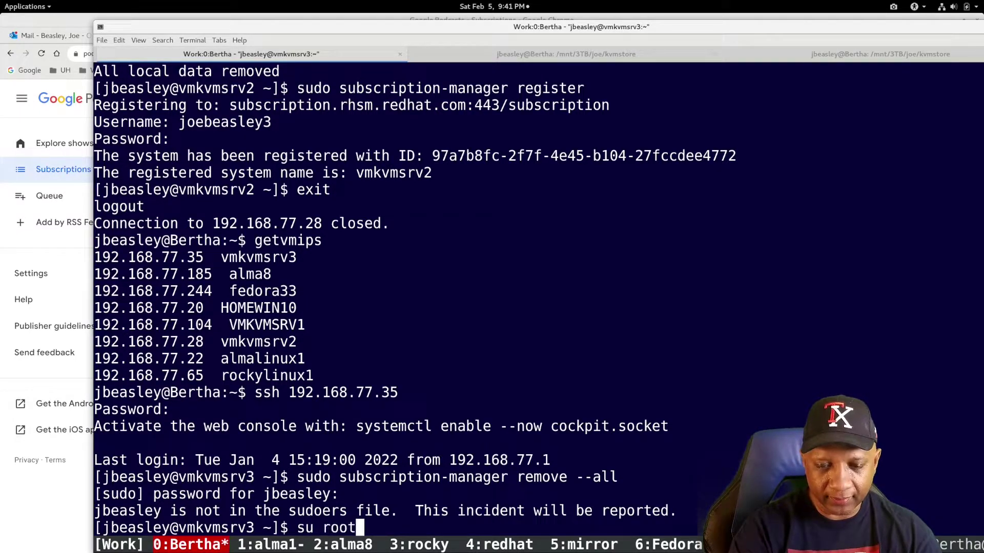
{"action": "key", "text": "Return"}
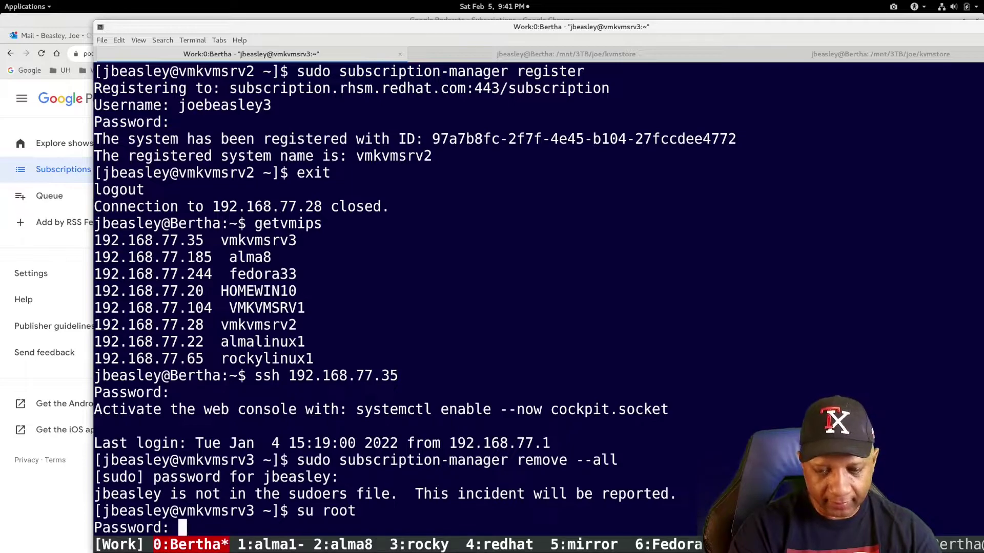
{"action": "key", "text": "Return"}
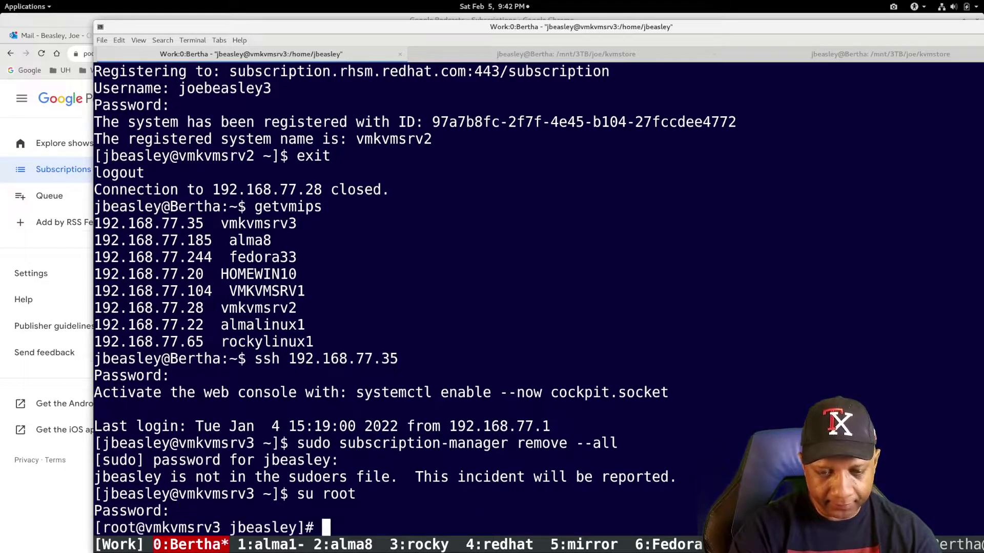
- As root, run subscription-manager remove --all, unregister and clean on vmkvmsrv3
{"action": "middle_click", "coordinate": [389, 512]}
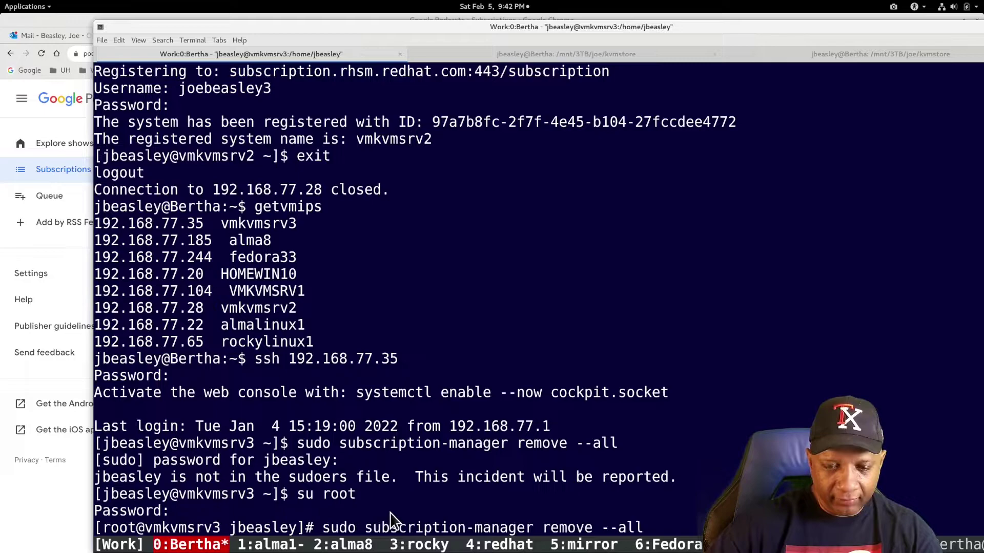
{"action": "key", "text": "Return"}
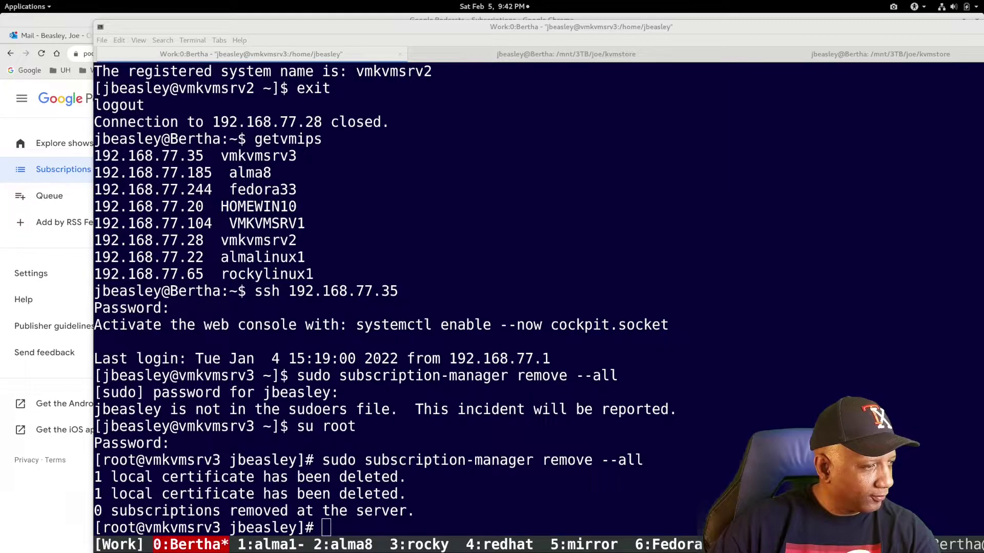
{"action": "left_click", "coordinate": [391, 438]}
{"action": "type", "text": "sudo subscription-manager unregister"}
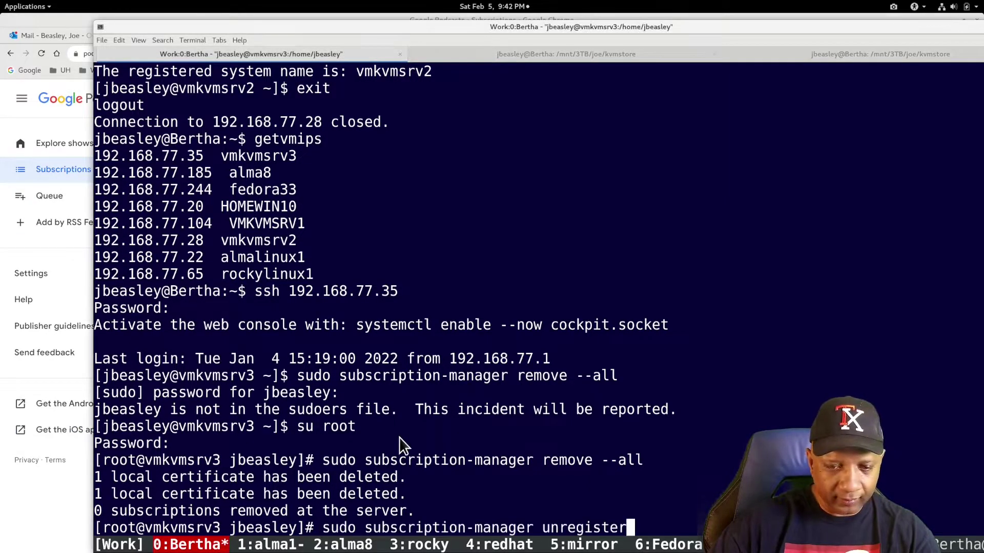
{"action": "key", "text": "Return"}
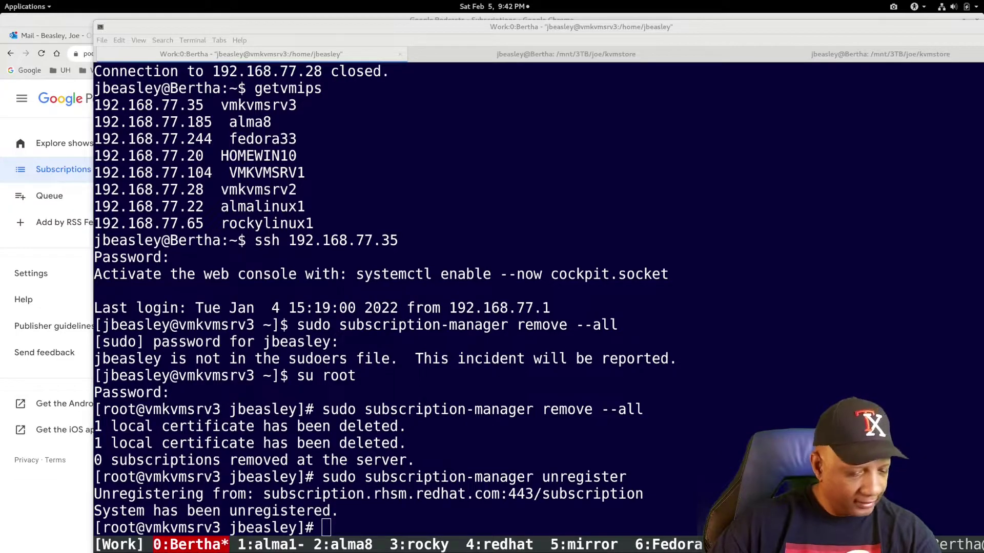
{"action": "left_click", "coordinate": [428, 467]}
{"action": "type", "text": "sudo subscription-manager clean"}
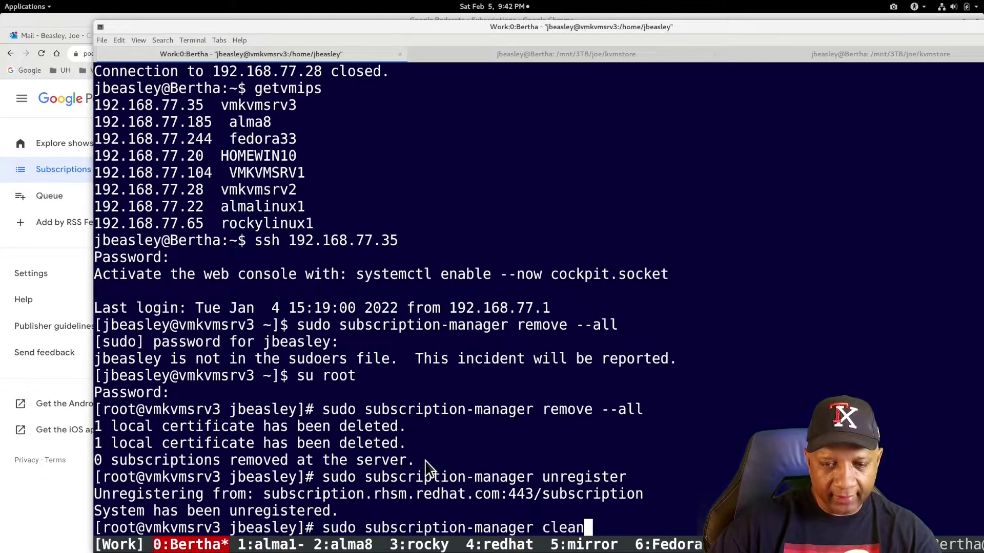
{"action": "key", "text": "Return"}
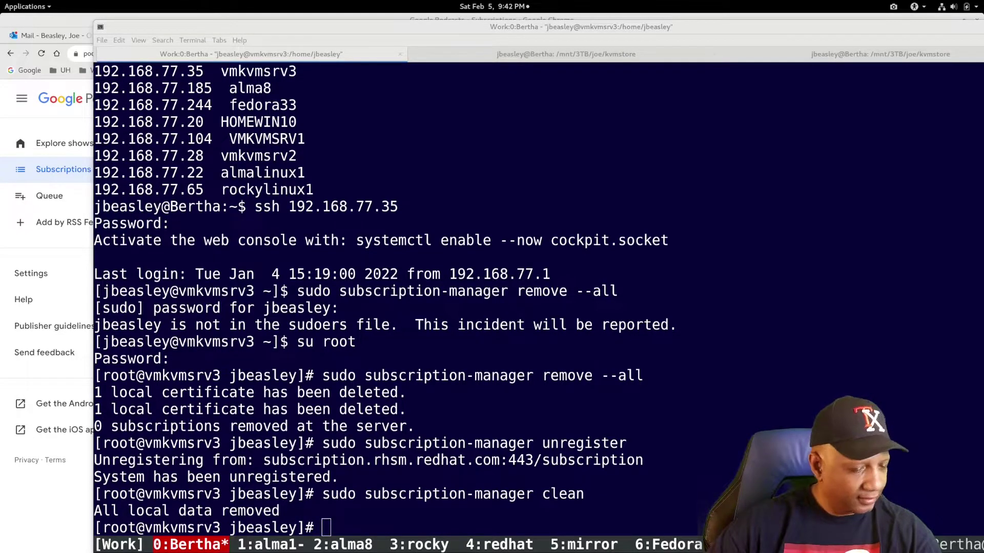
- Register vmkvmsrv3 with sudo subscription-manager register using the account username and password
{"action": "left_click", "coordinate": [400, 471]}
{"action": "type", "text": "sudo subscription-manager register"}
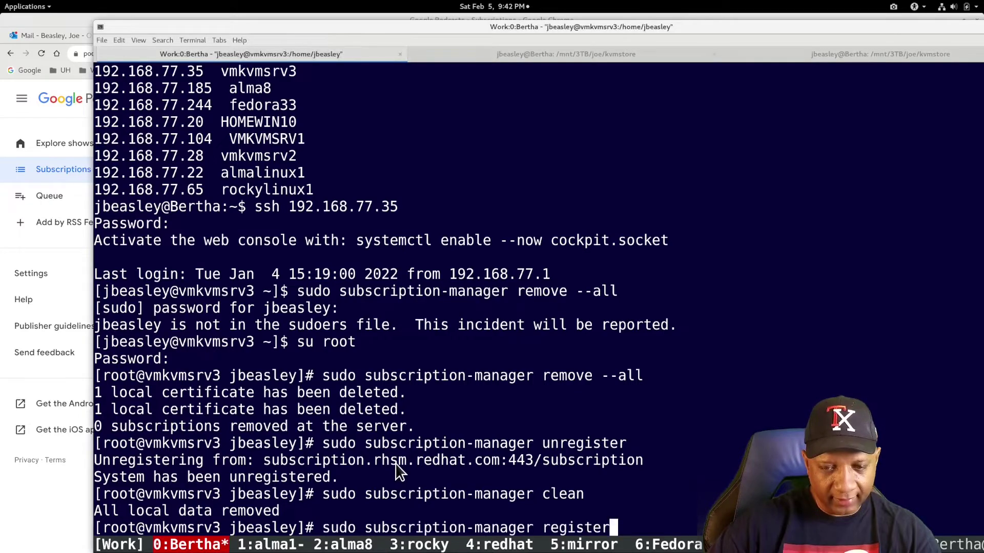
{"action": "key", "text": "Return"}
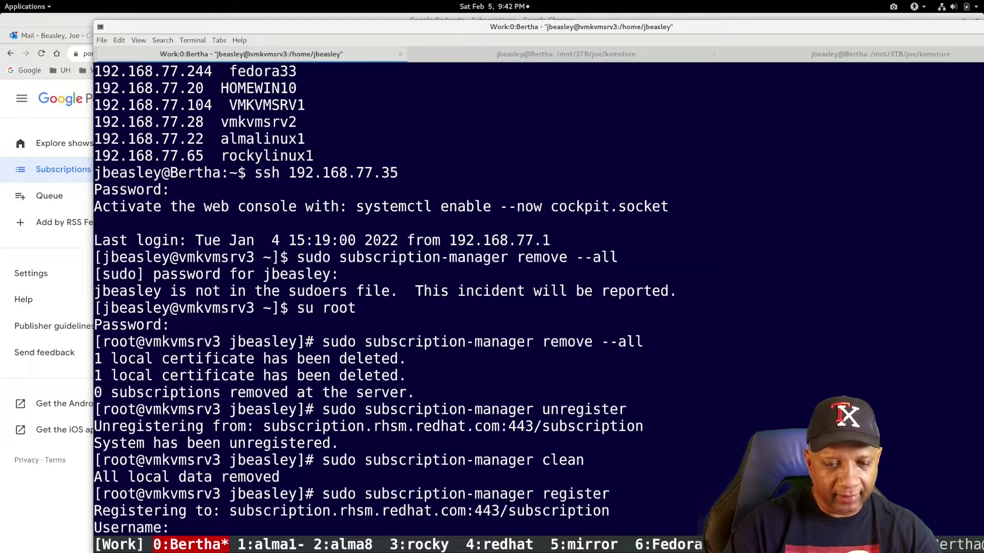
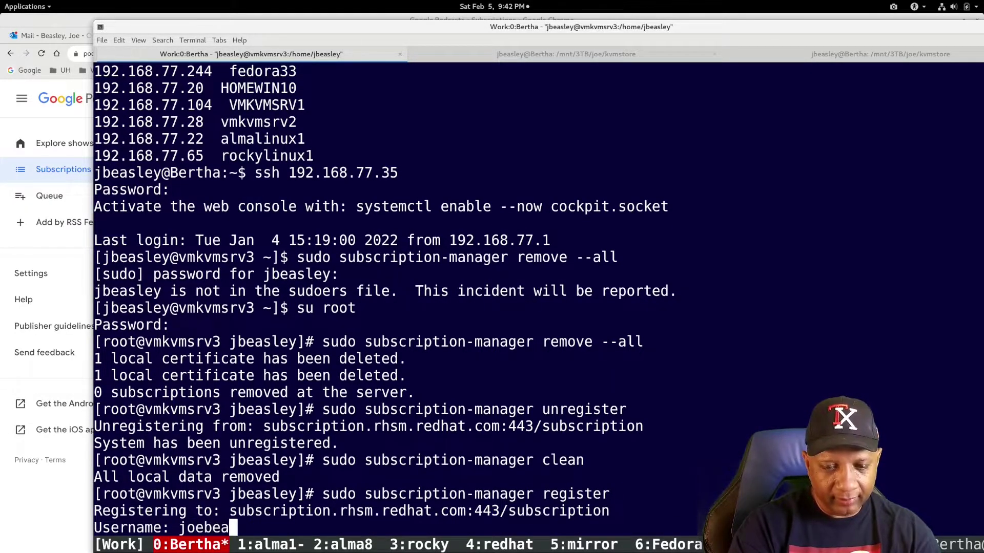
{"action": "key", "text": "Return"}
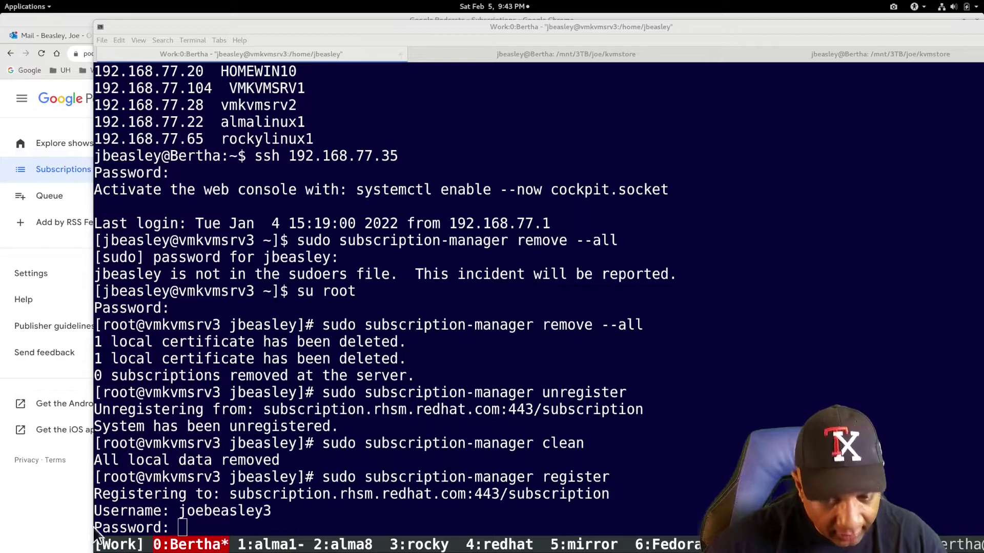
{"action": "left_click", "coordinate": [185, 528]}
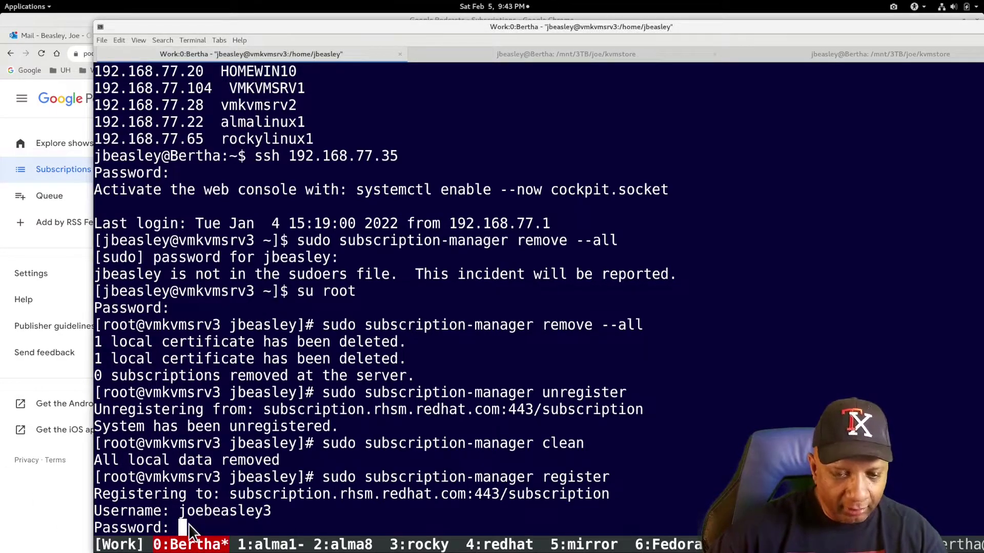
{"action": "key", "text": "Return"}
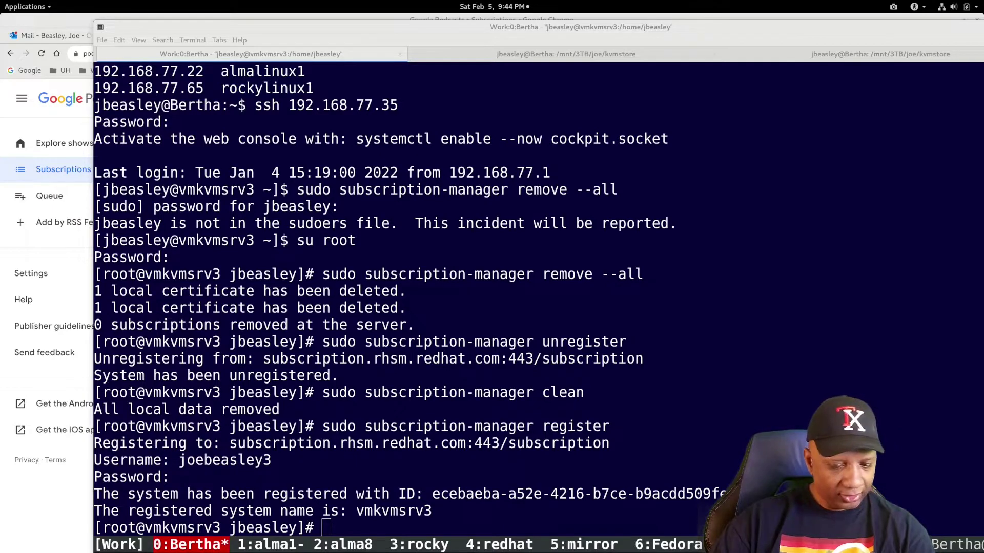
- Run subscription-manager refresh and attach --auto on vmkvmsrv3, then exit the root shell
{"action": "left_click", "coordinate": [465, 466]}
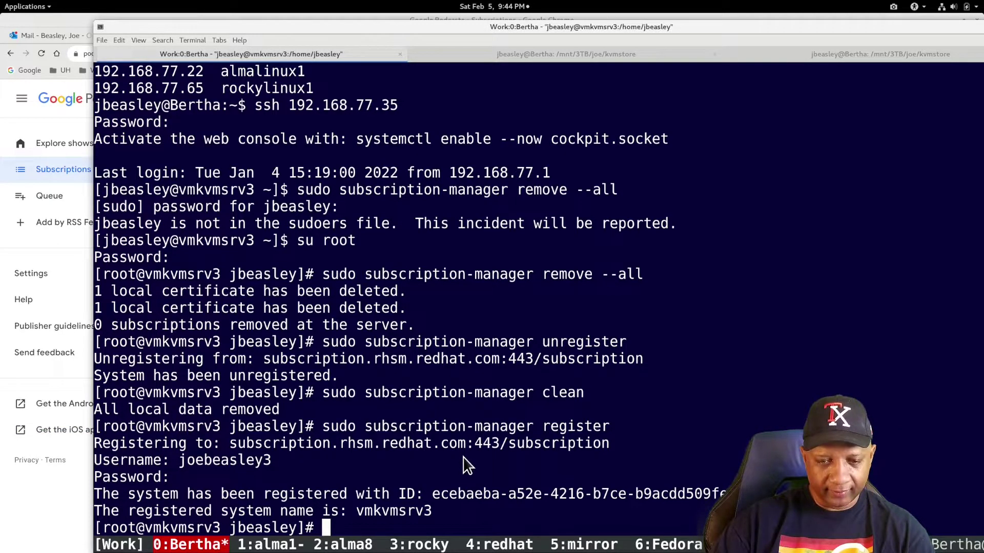
{"action": "type", "text": "sudo subscription-manager refresh"}
{"action": "key", "text": "Return"}
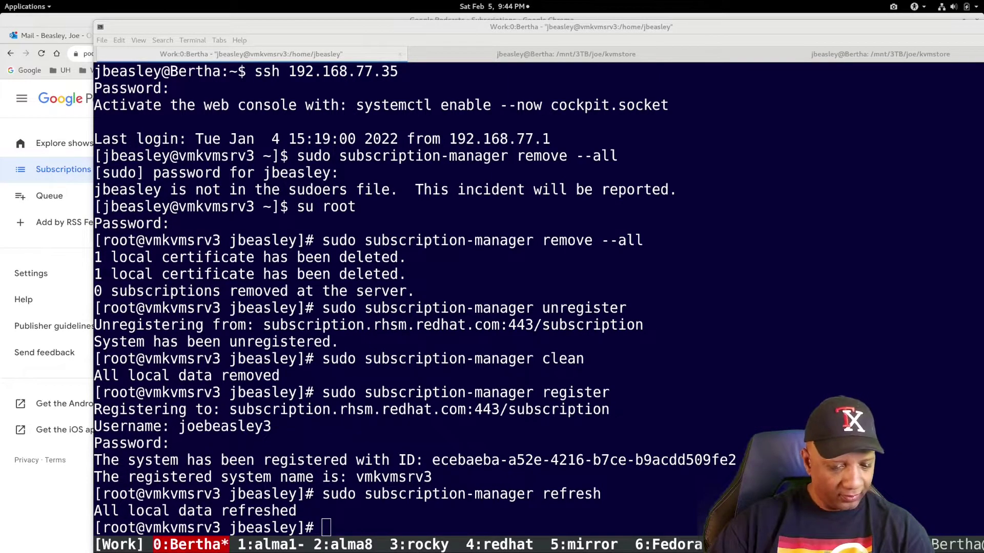
{"action": "left_click", "coordinate": [472, 484]}
{"action": "type", "text": "sudo subscription-manager attach --auto"}
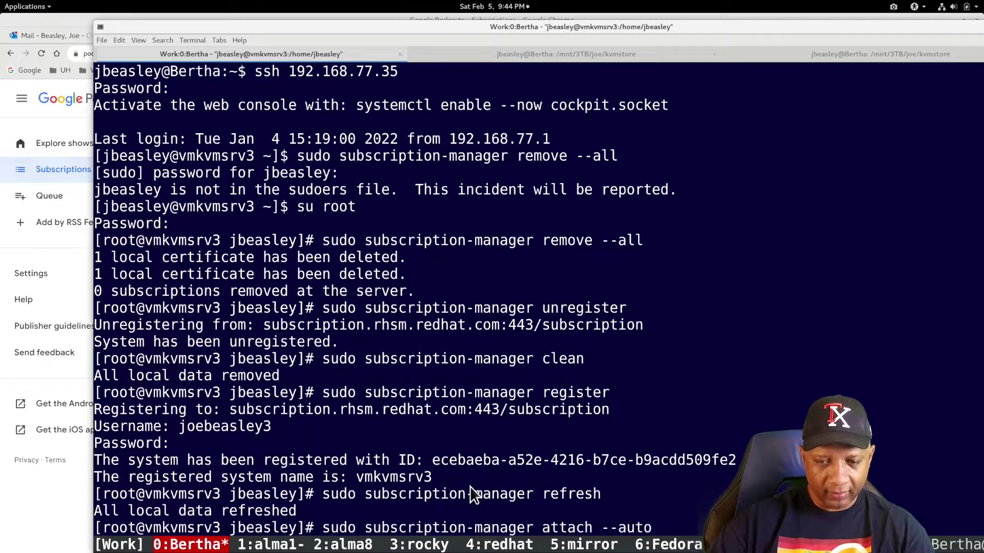
{"action": "key", "text": "Return"}
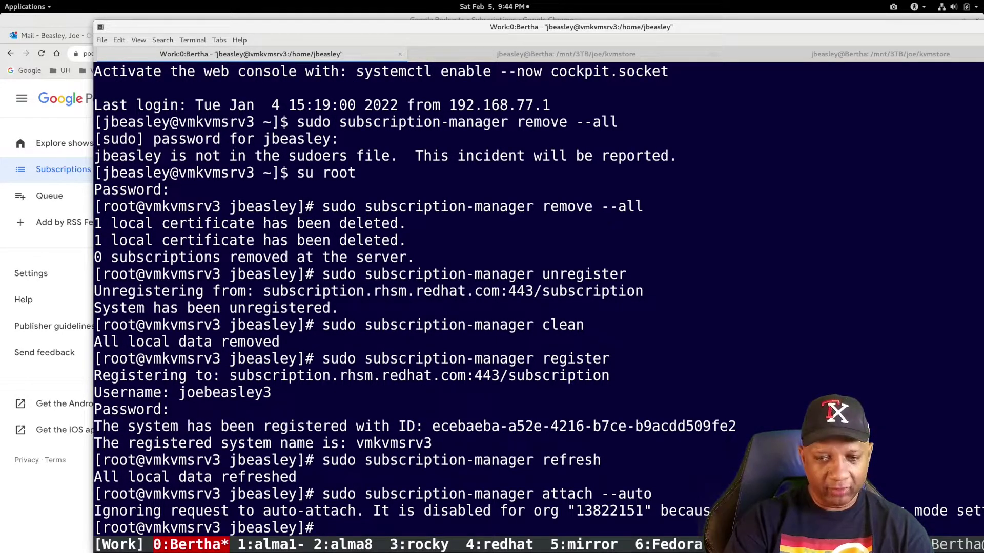
{"action": "type", "text": "exit"}
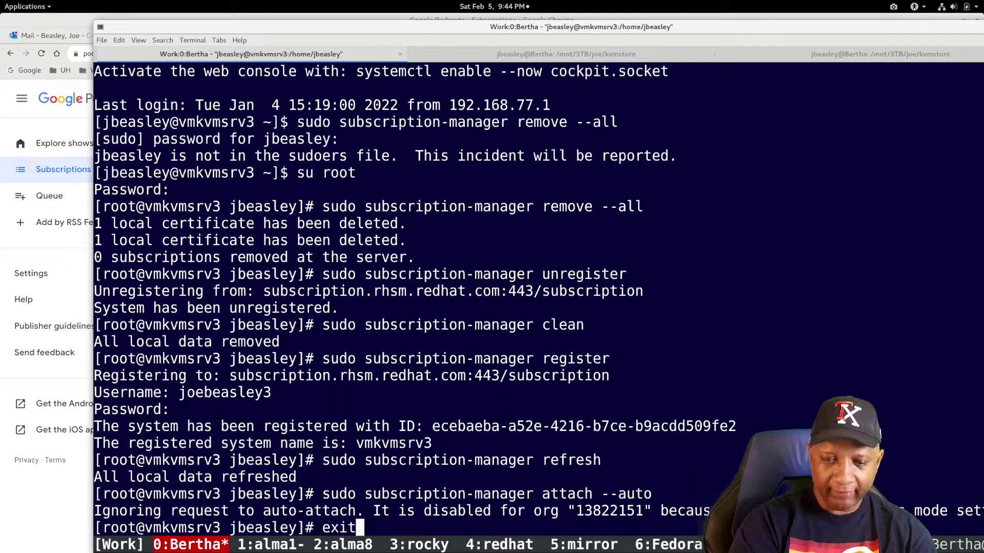
{"action": "key", "text": "Return"}
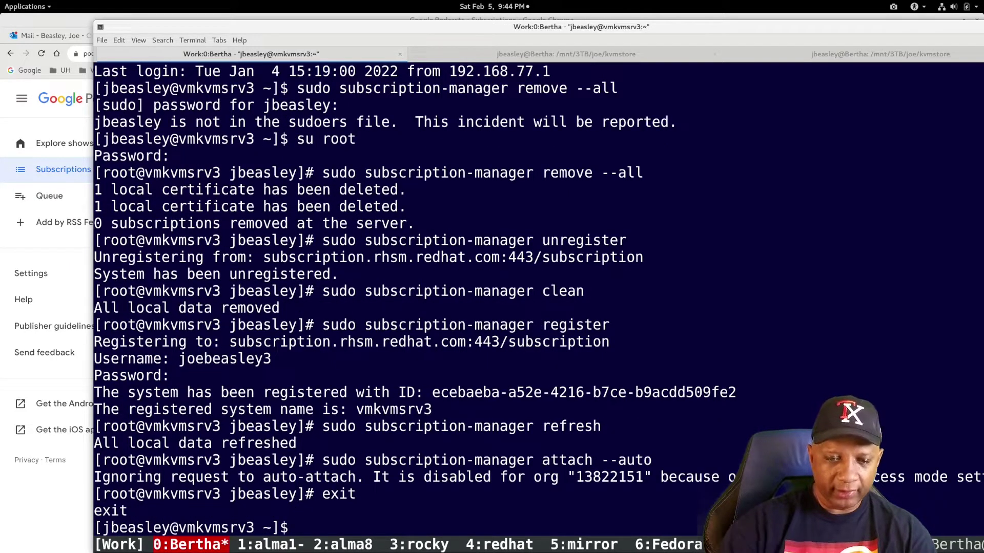
- Log out of vmkvmsrv3 back to Bertha and rerun getvmips to list VM addresses
{"action": "type", "text": "exit"}
{"action": "key", "text": "Return"}
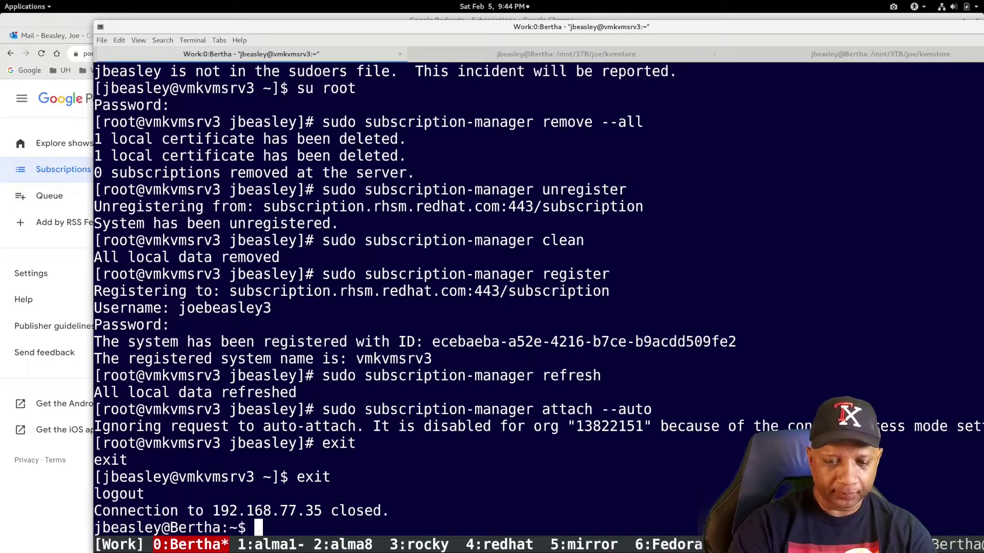
{"action": "key", "text": "Up"}
{"action": "key", "text": "Up"}
{"action": "key", "text": "Return"}
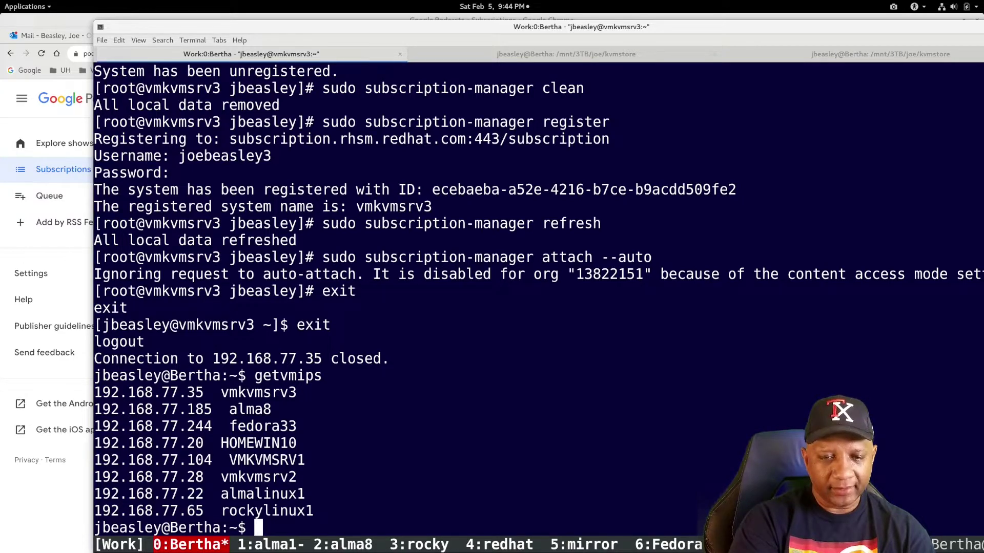
- Attempt ssh to VMKVMSRV1 at 192.168.77.104 and abort after the password is denied
{"action": "type", "text": "ssh"}
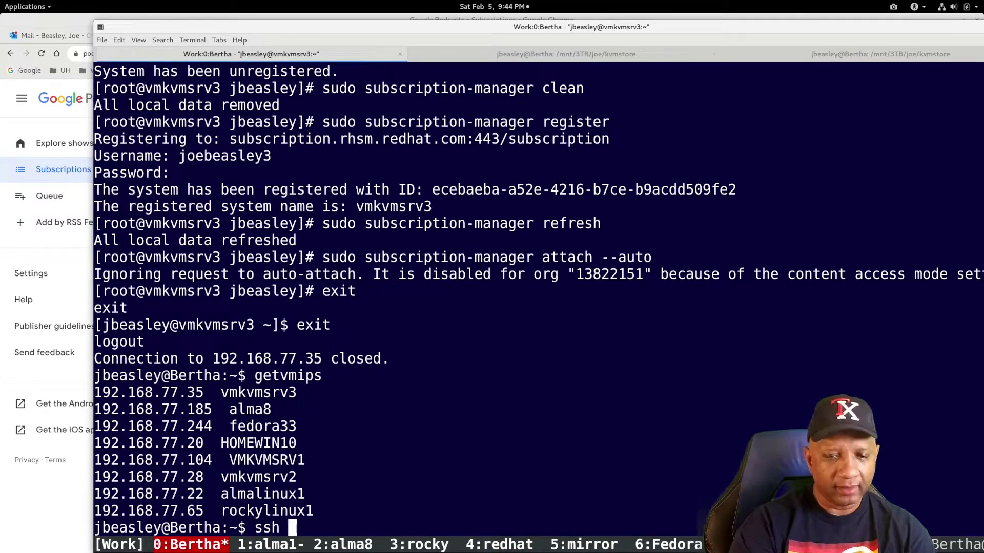
{"action": "double_click", "coordinate": [196, 457]}
{"action": "middle_click", "coordinate": [195, 459]}
{"action": "key", "text": "Return"}
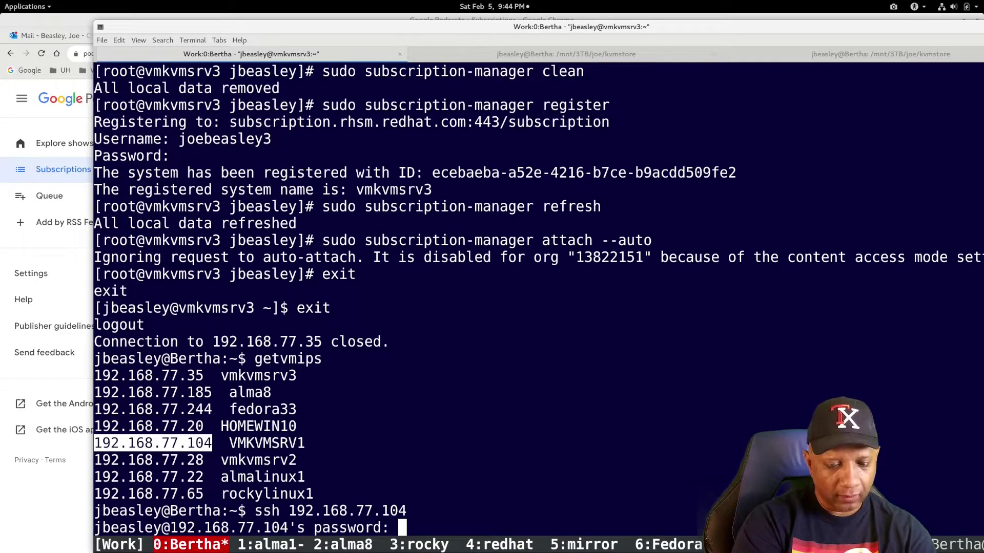
{"action": "key", "text": "Return"}
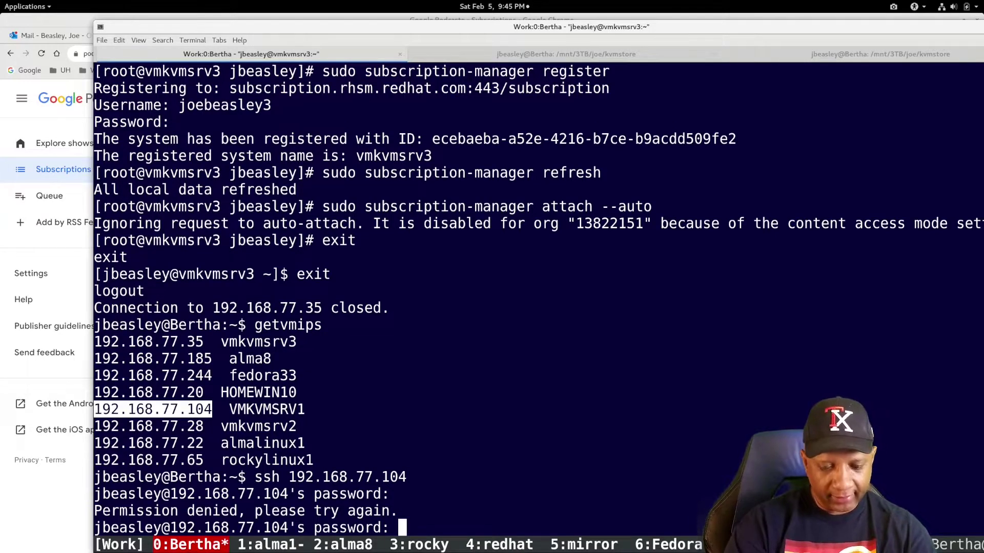
{"action": "key", "text": "ctrl+c"}
{"action": "key", "text": "ctrl+c"}
{"action": "key", "text": "ctrl+c"}
{"action": "key", "text": "Up"}
{"action": "key", "text": "Left"}
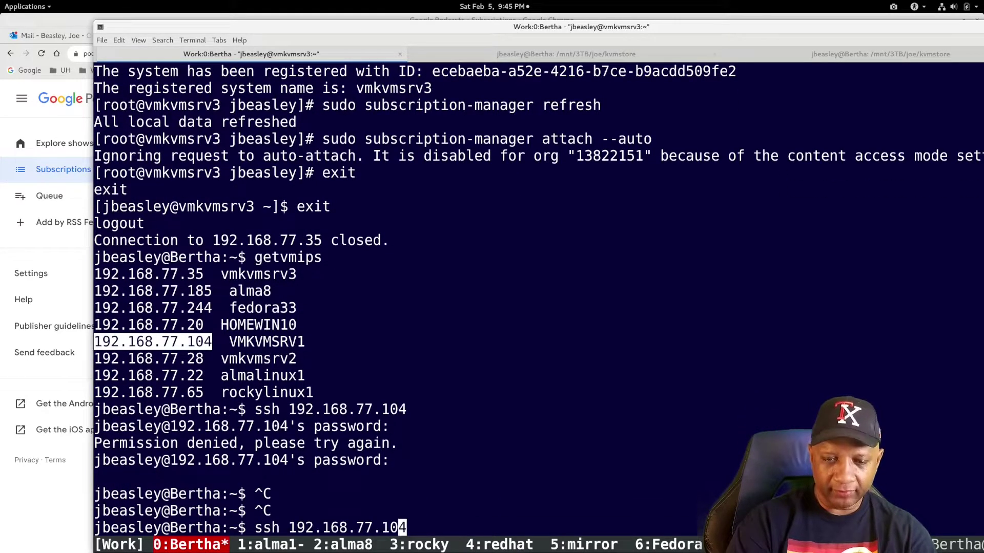
{"action": "key", "text": "Left"}
{"action": "key", "text": "Left"}
{"action": "key", "text": "Left"}
{"action": "key", "text": "Left"}
{"action": "key", "text": "Left"}
{"action": "key", "text": "Left"}
{"action": "key", "text": "Left"}
{"action": "key", "text": "Left"}
{"action": "key", "text": "Left"}
{"action": "key", "text": "Left"}
{"action": "key", "text": "Left"}
{"action": "key", "text": "Left"}
{"action": "key", "text": "Left"}
{"action": "key", "text": "Left"}
{"action": "key", "text": "Right"}
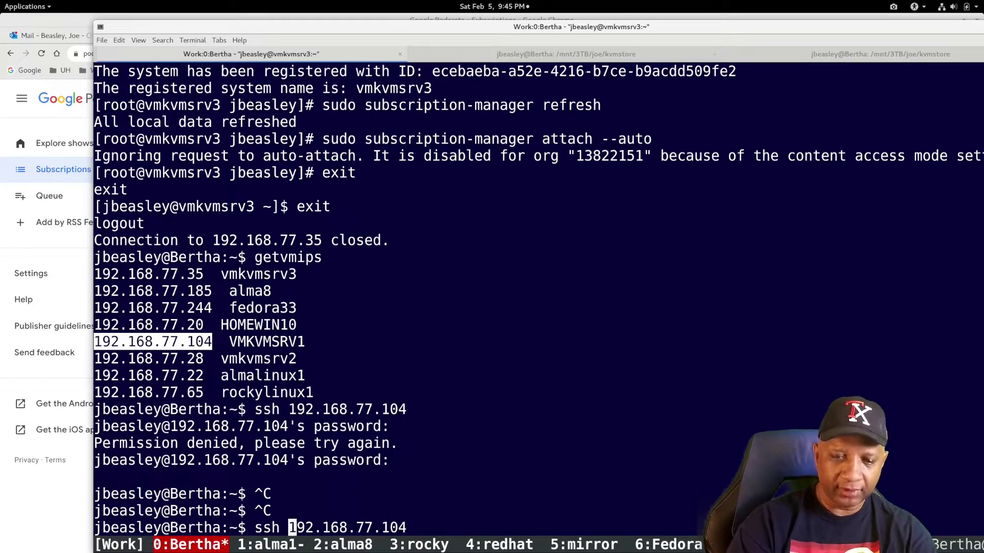
{"action": "type", "text": "root@"}
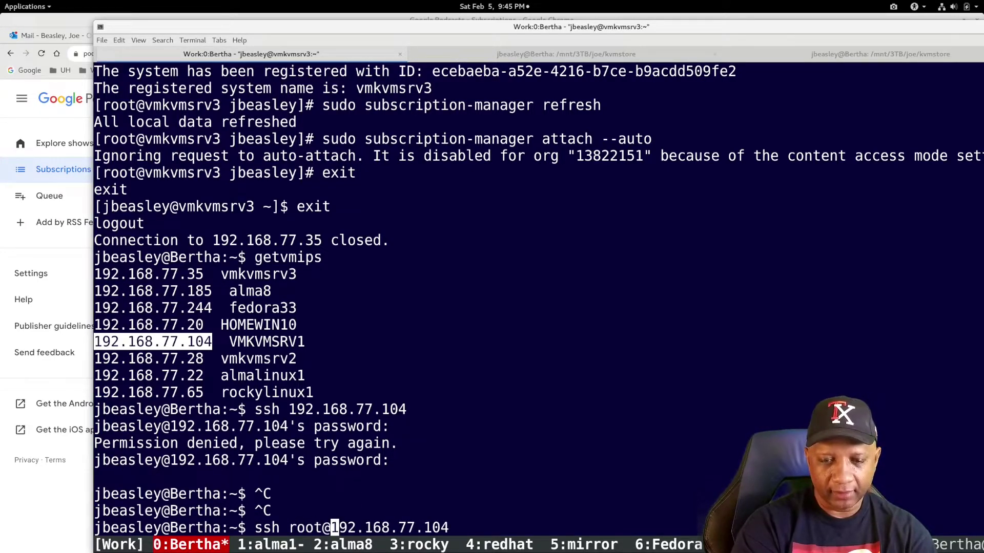
{"action": "key", "text": "Return"}
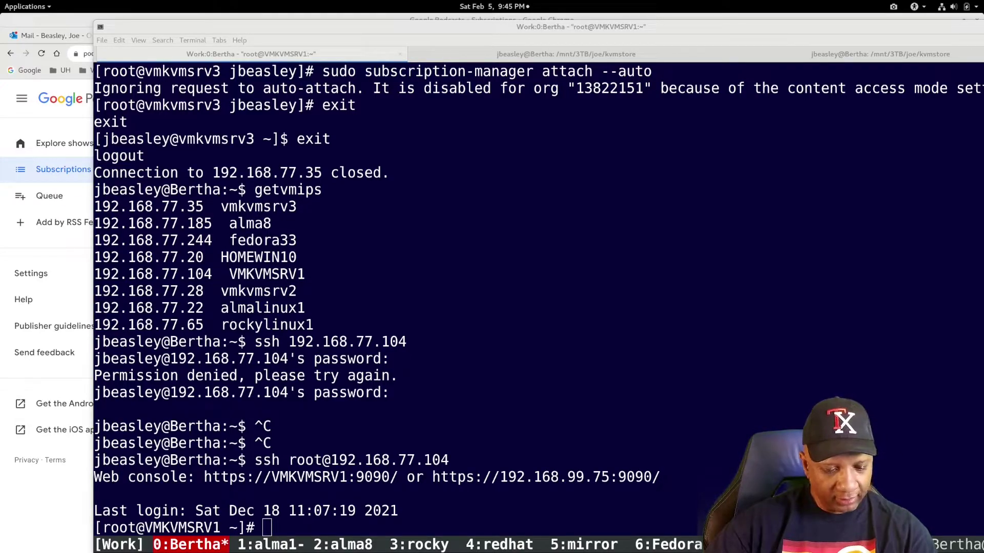
- On VMKVMSRV1 run subscription-manager remove --all, unregister and clean in turn
{"action": "middle_click", "coordinate": [299, 526]}
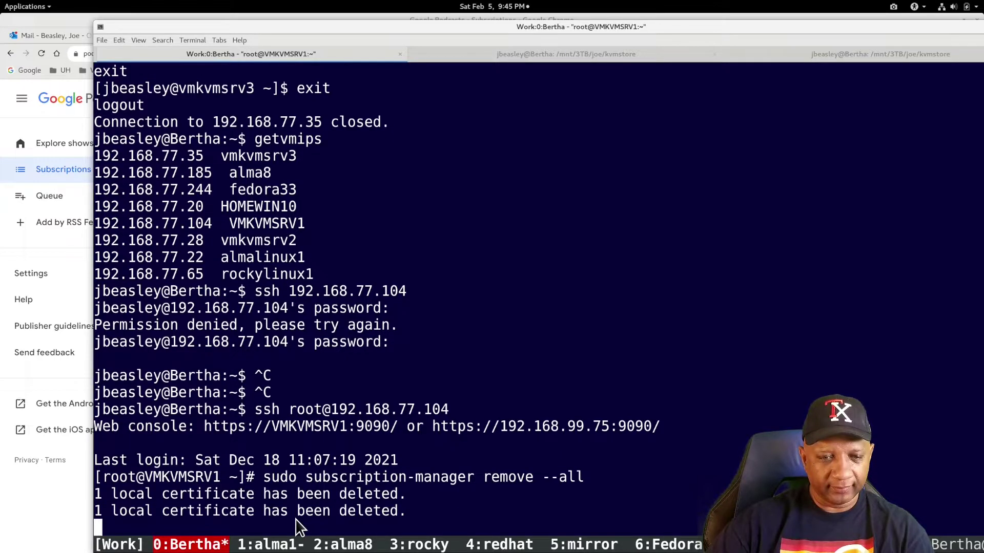
{"action": "key", "text": "ctrl+shift+v"}
{"action": "key", "text": "Return"}
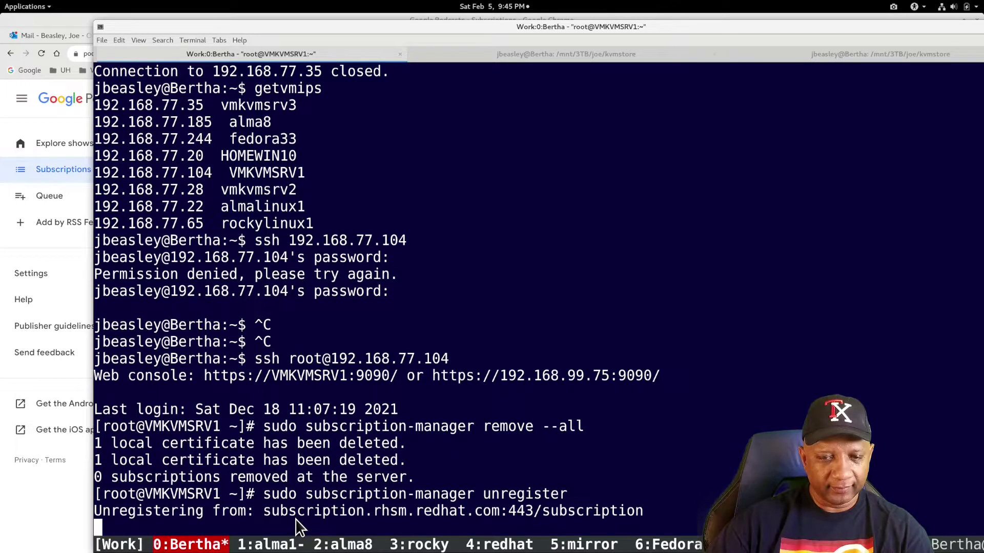
{"action": "key", "text": "ctrl+shift+v"}
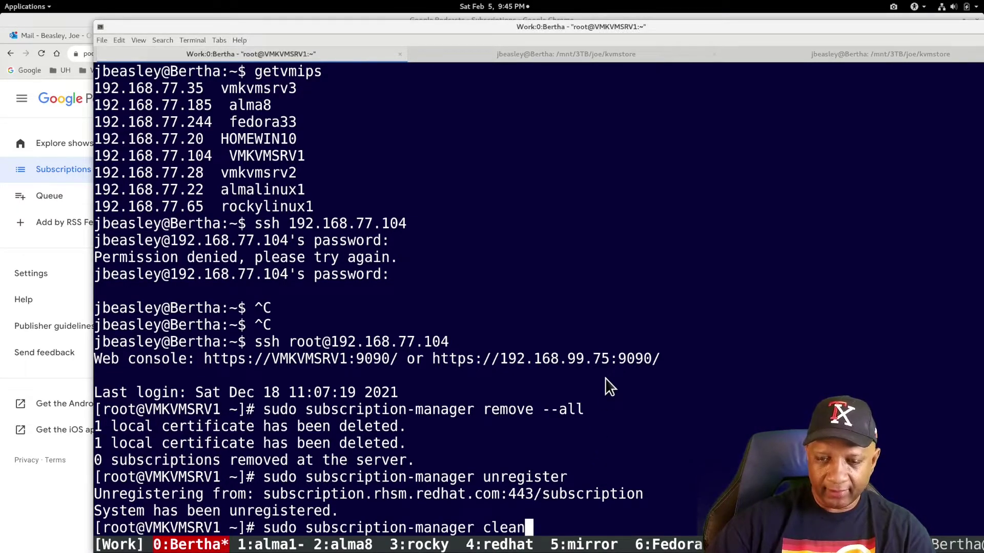
{"action": "key", "text": "Return"}
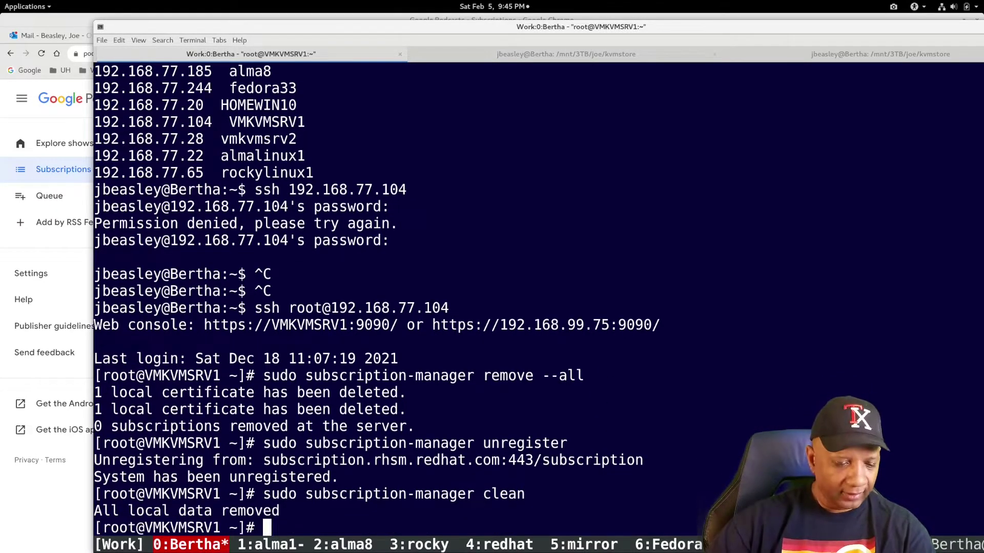
- Register VMKVMSRV1 with the account username and password, then run sudo subscription-manager refresh
{"action": "type", "text": "sudo subscription-manager register"}
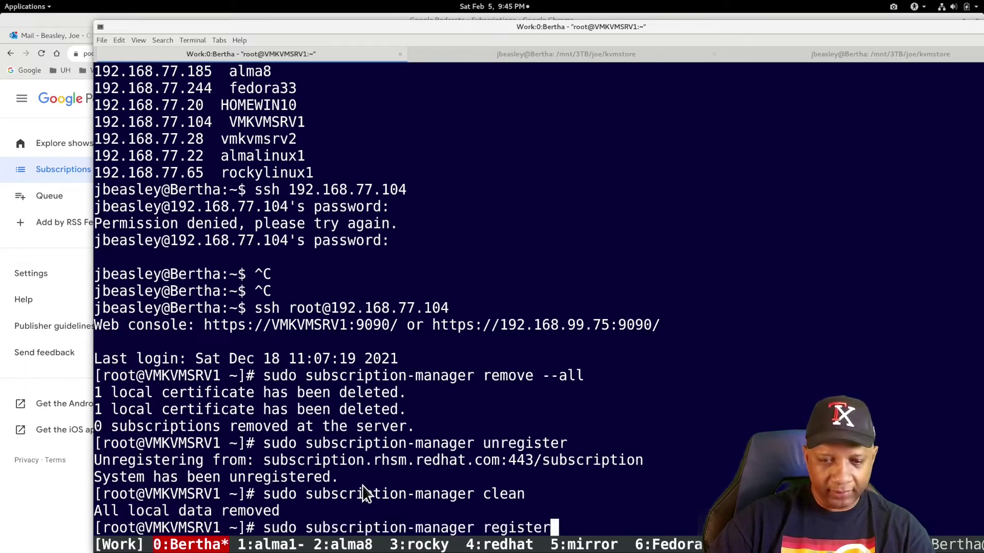
{"action": "key", "text": "Return"}
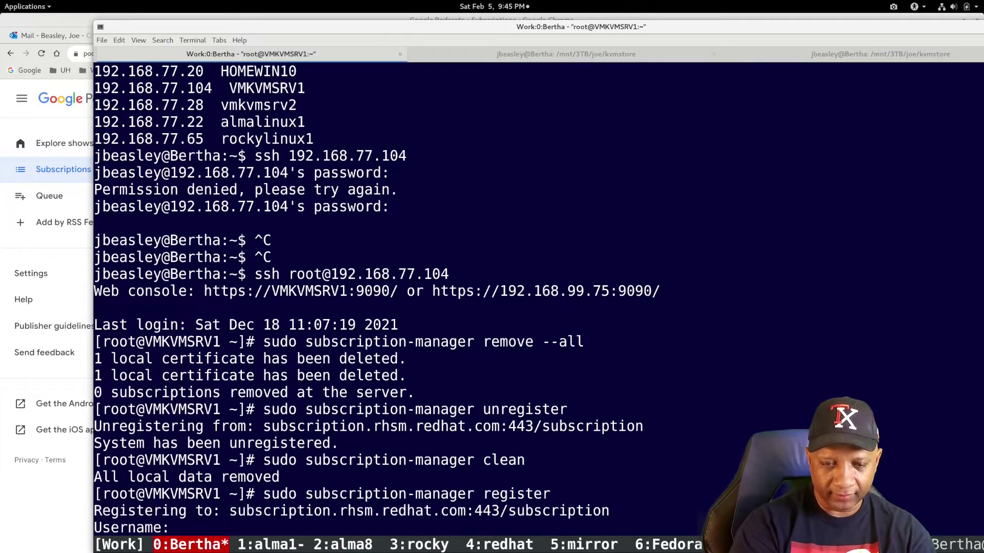
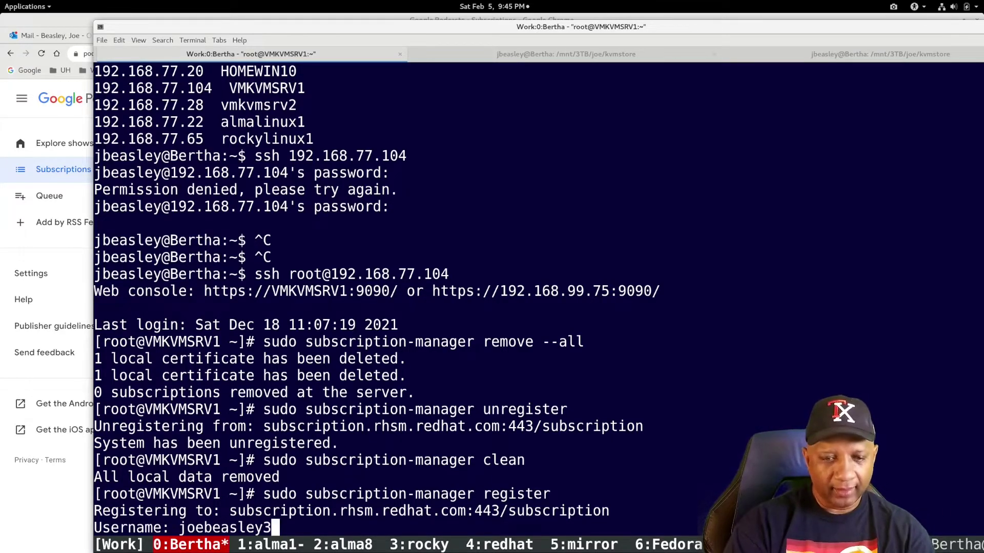
{"action": "key", "text": "Return"}
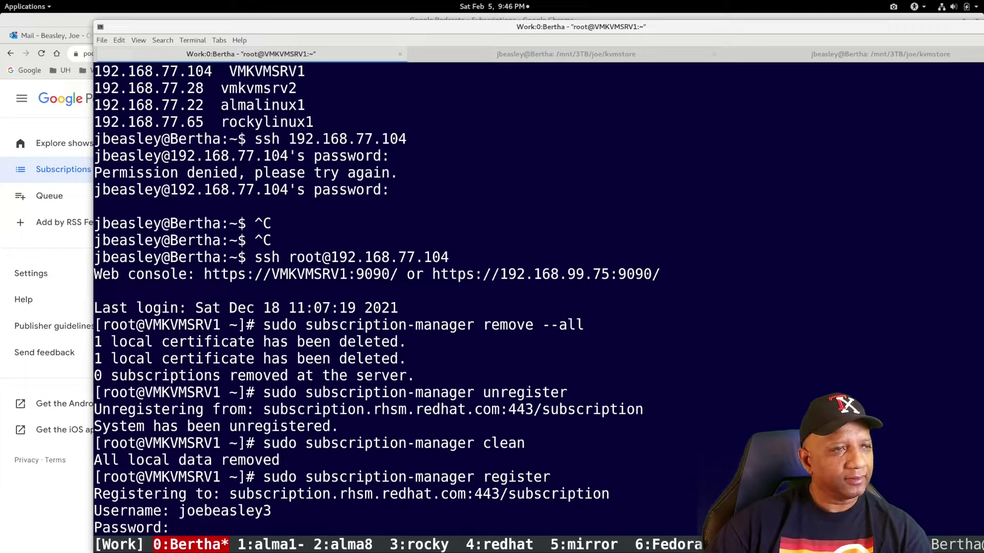
{"action": "key", "text": "alt+Tab"}
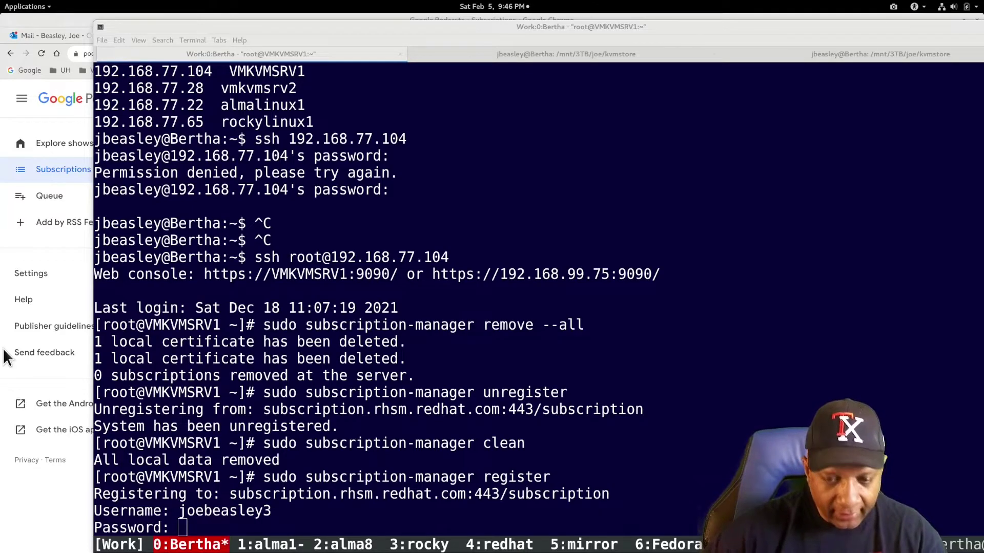
{"action": "left_click", "coordinate": [307, 520]}
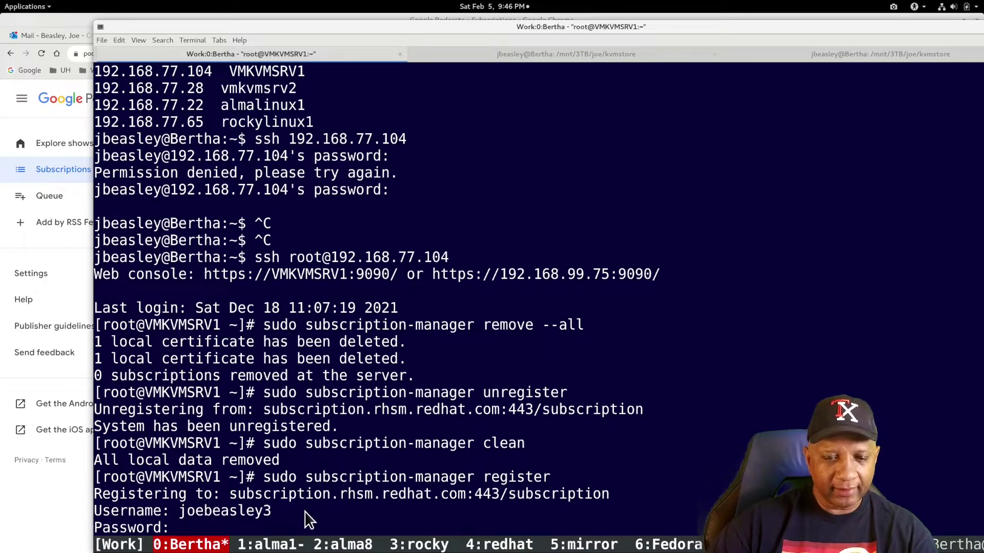
{"action": "key", "text": "Return"}
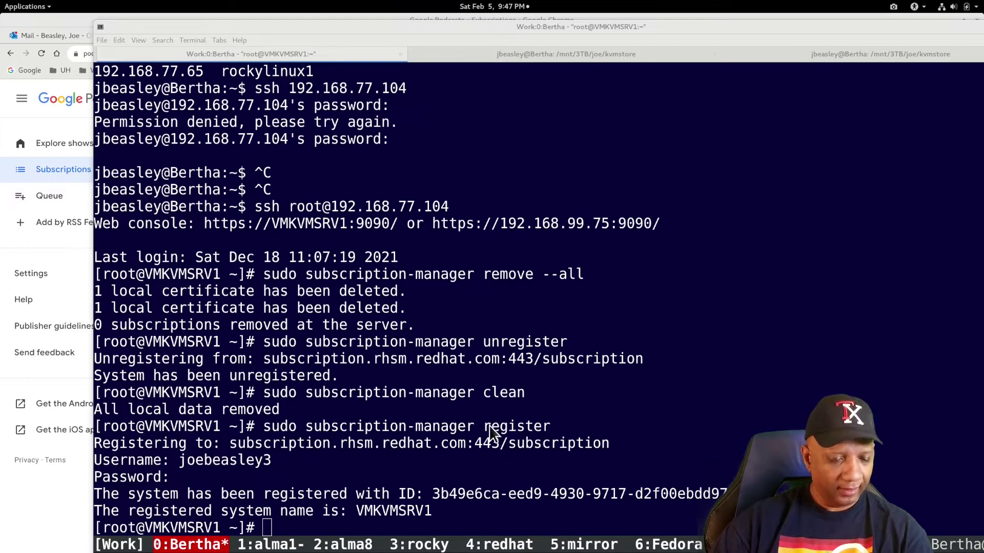
{"action": "type", "text": "sudo subscription-manager refresh"}
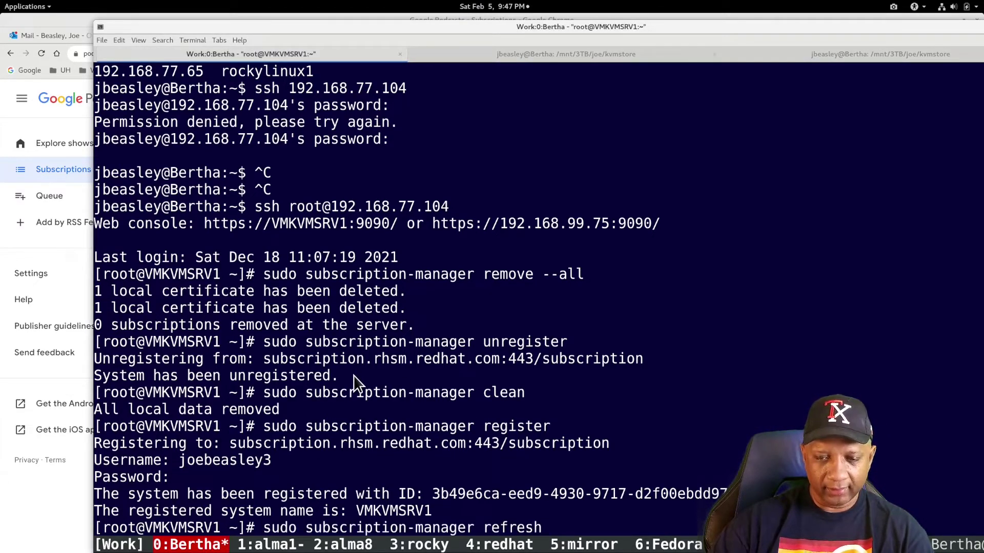
{"action": "key", "text": "Return"}
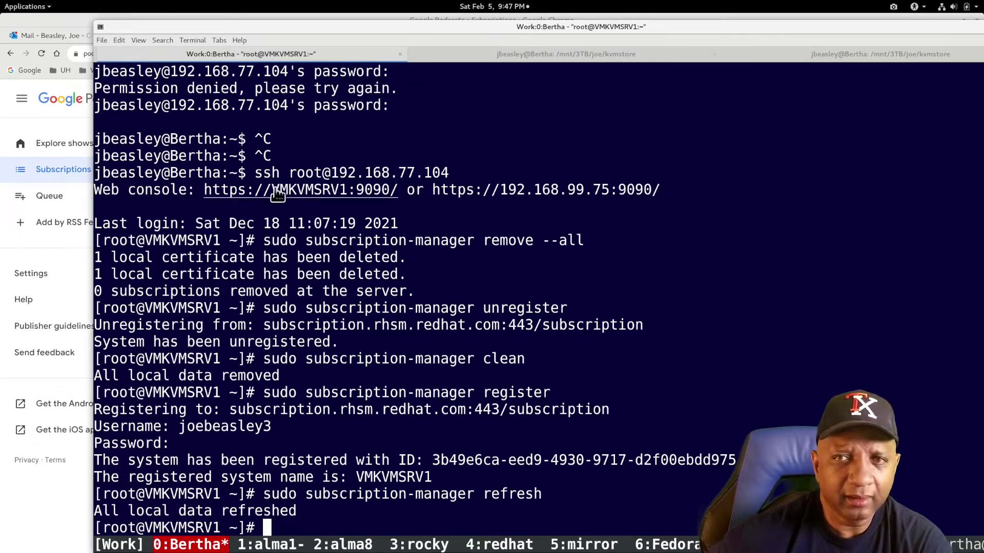
- Bring Chrome forward and reload the portal's Systems list, confirming all three VMs checked in 2022-02-05
{"action": "double_click", "coordinate": [380, 25]}
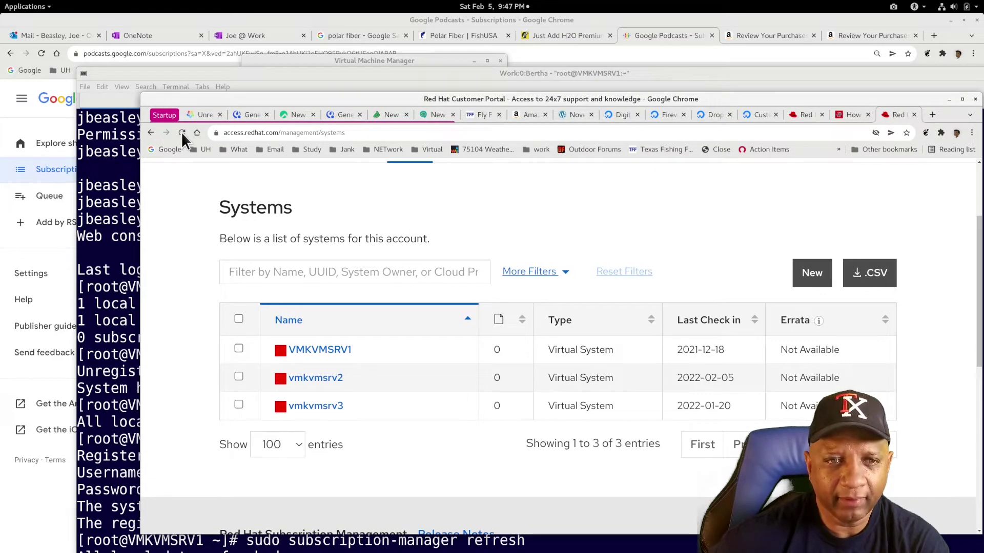
{"action": "left_click", "coordinate": [182, 133]}
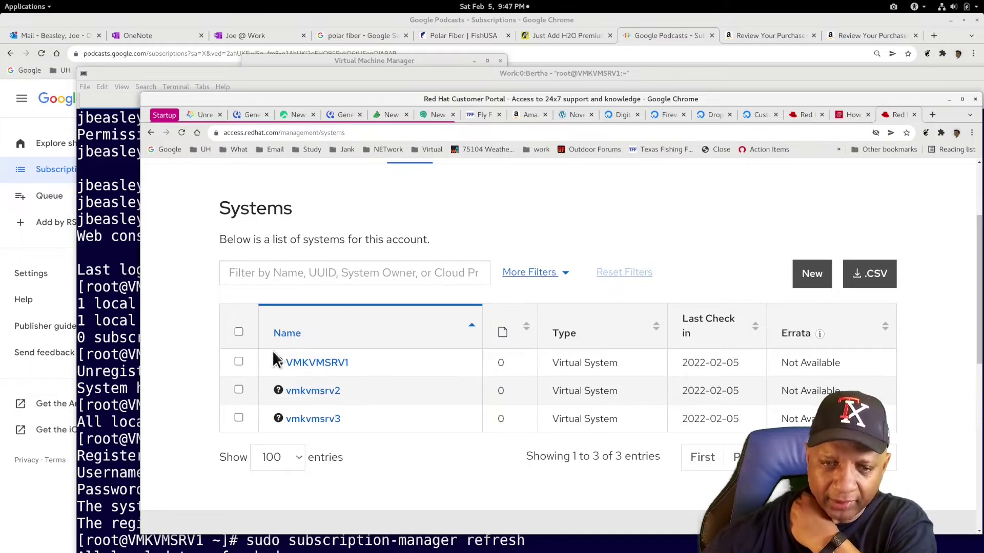
{"action": "mouse_move", "coordinate": [277, 362]}
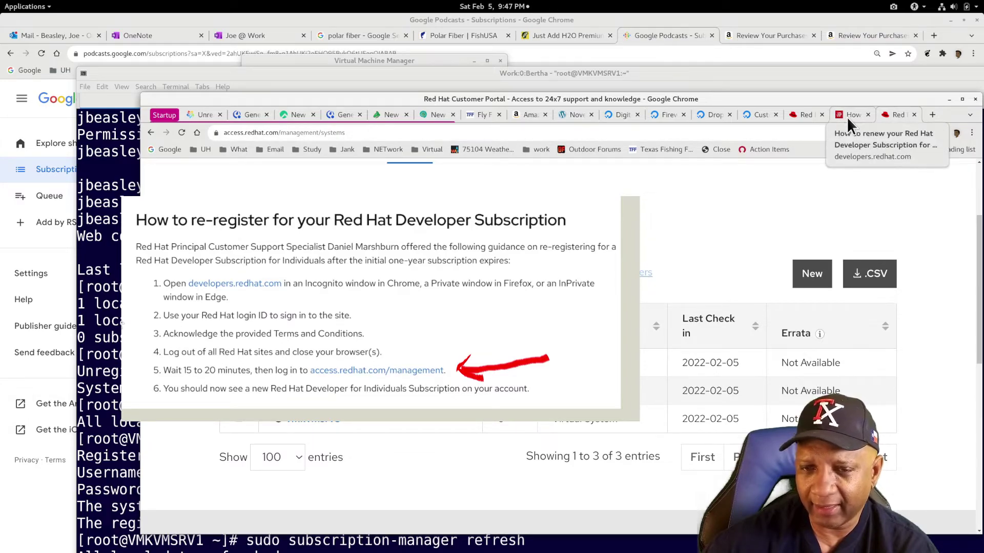
{"action": "scroll", "coordinate": [810, 333], "scroll_direction": "up", "scroll_amount": 5}
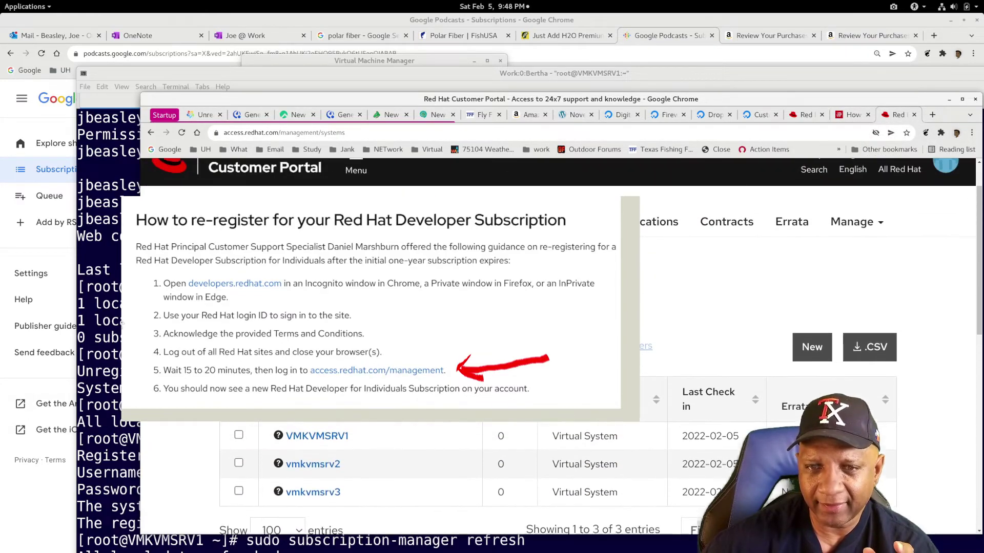